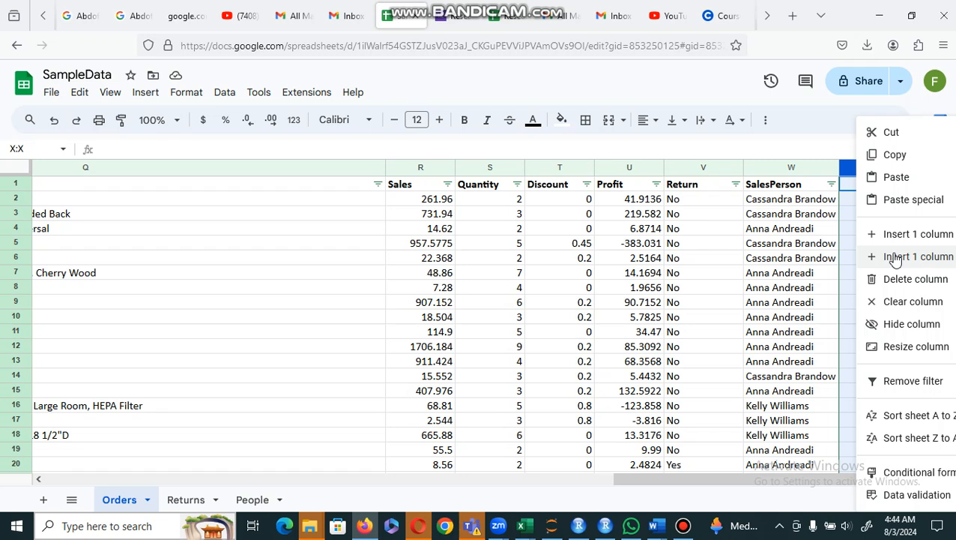
# Insert four empty columns after column X, to the right of the order data.
pyautogui.click(895, 257)
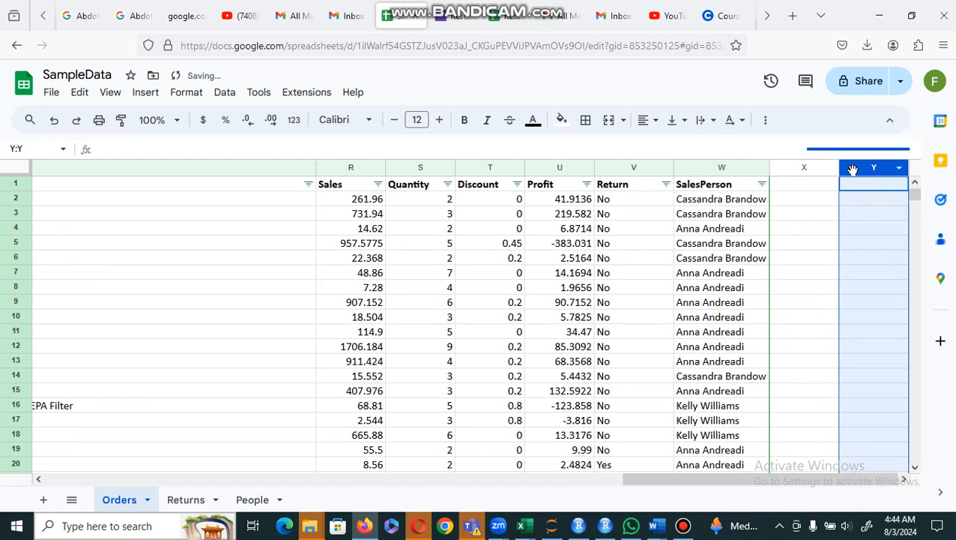
pyautogui.rightClick(853, 169)
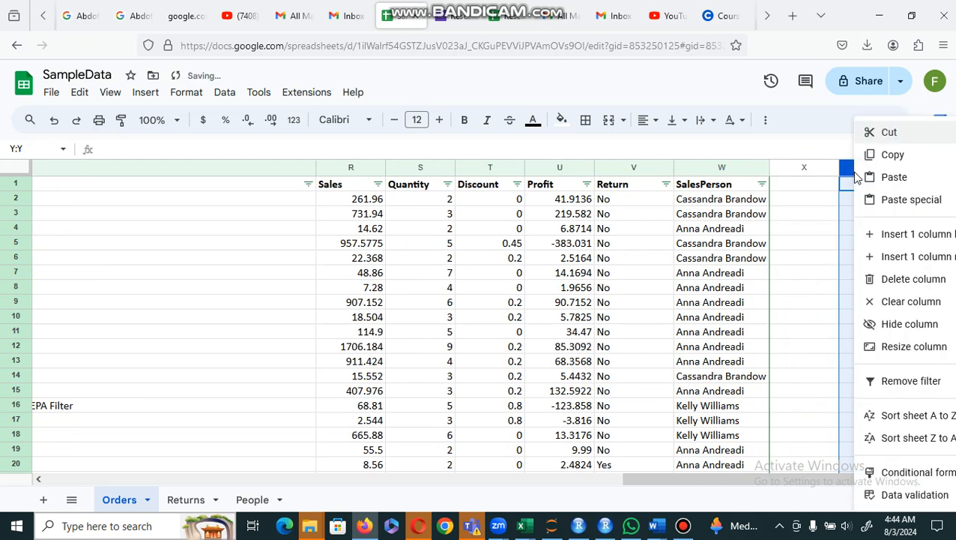
pyautogui.click(891, 259)
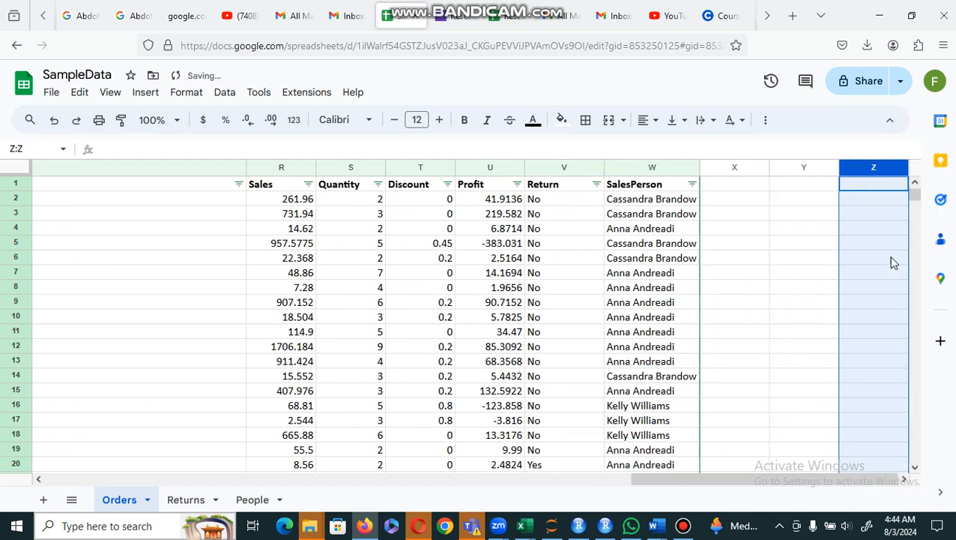
pyautogui.rightClick(857, 169)
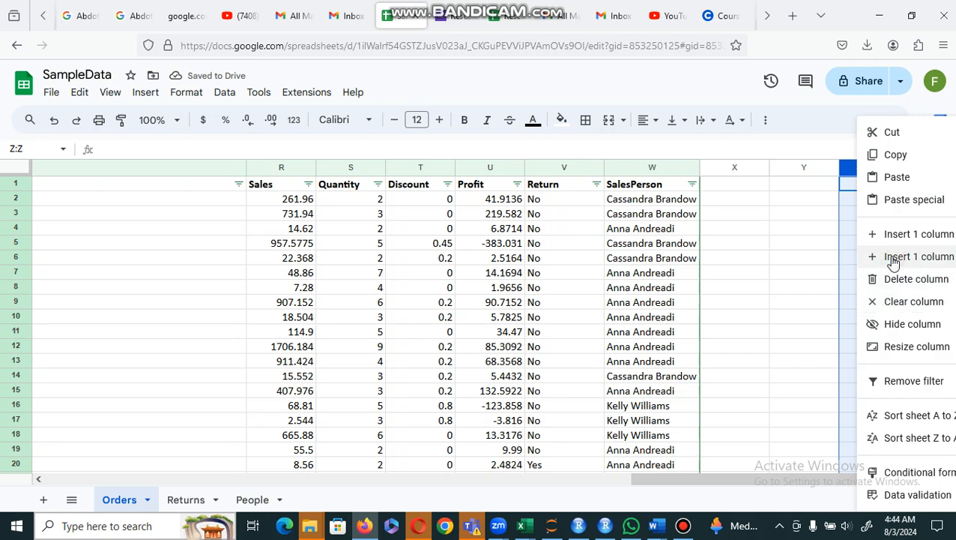
pyautogui.click(893, 258)
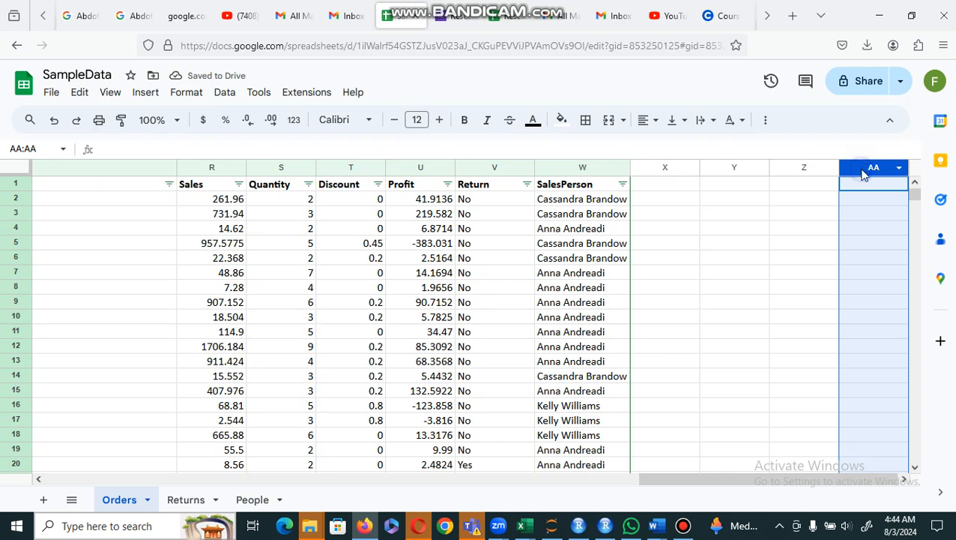
pyautogui.rightClick(862, 174)
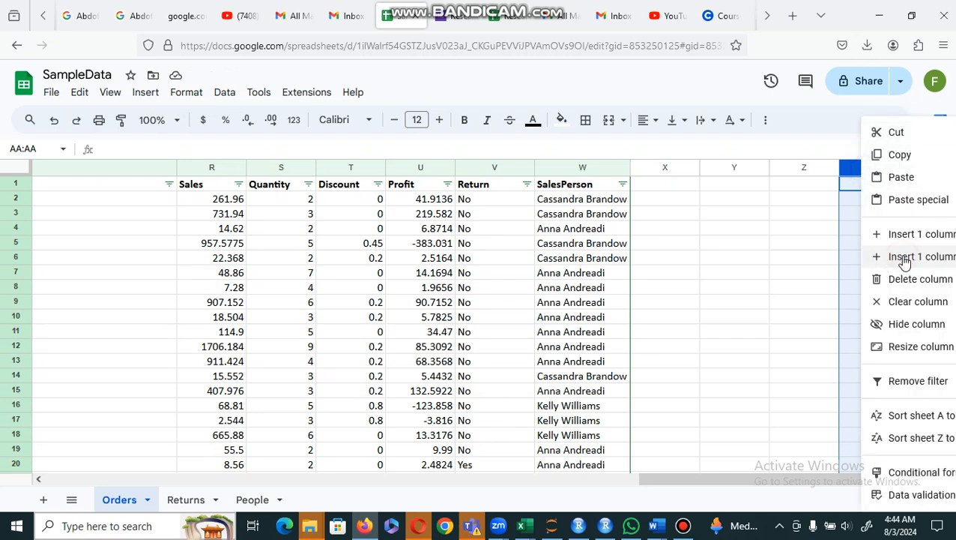
pyautogui.click(899, 258)
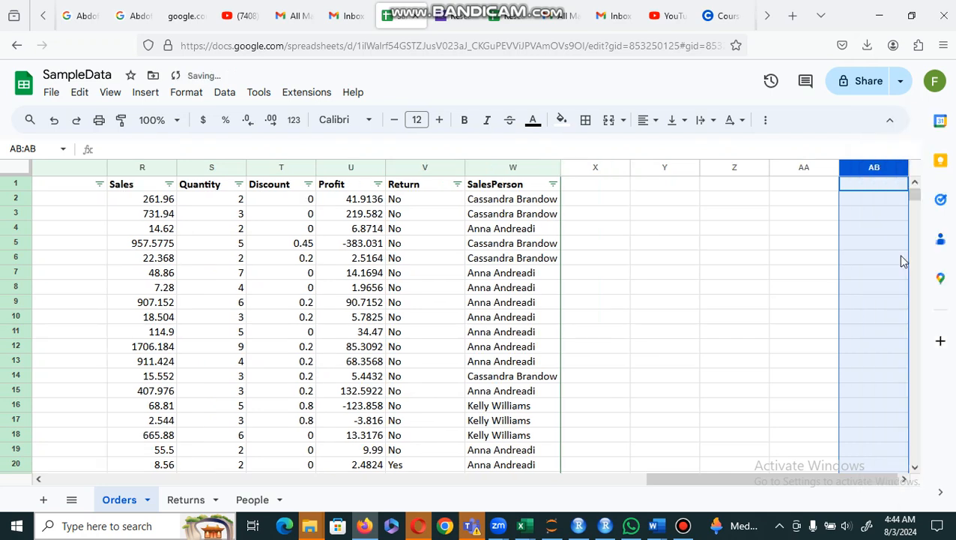
# Label cell Y5 with the text SUMIF.
pyautogui.click(675, 242)
pyautogui.write('S')
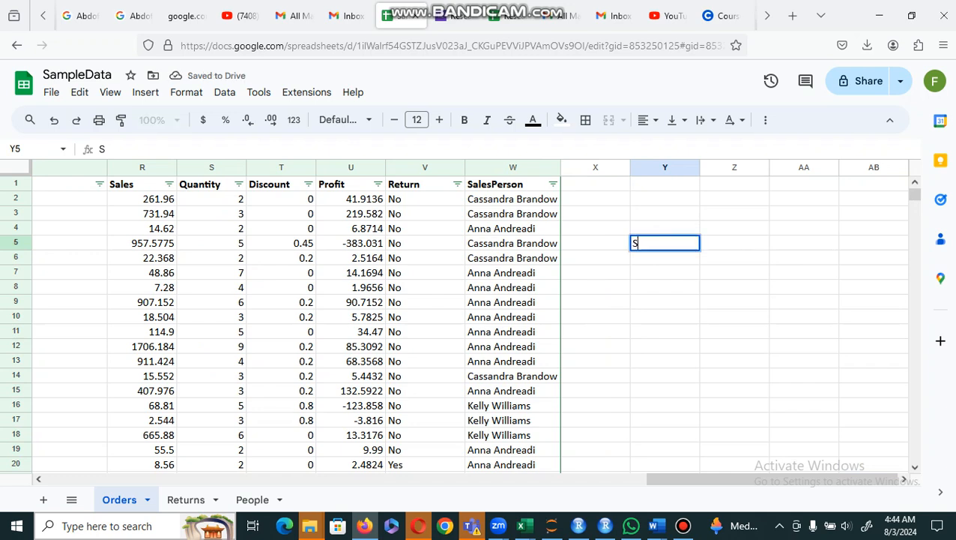
pyautogui.write('UMIF')
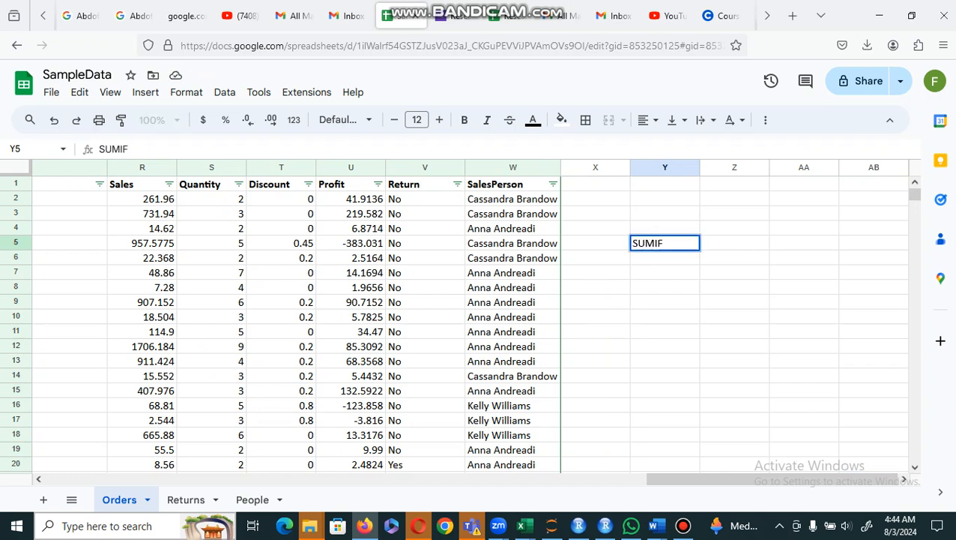
# Start a SUMIF formula in cell Z5 and show the function's argument help.
pyautogui.click(729, 245)
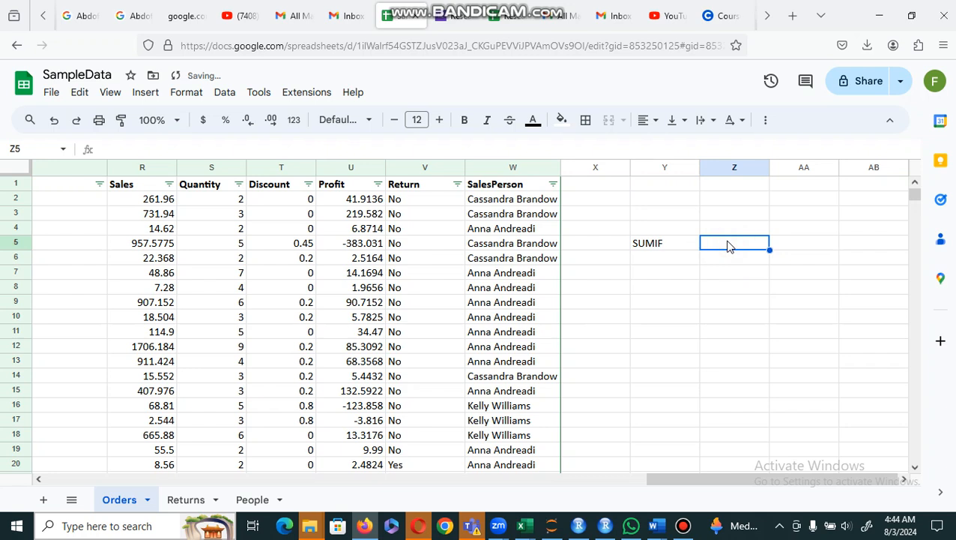
pyautogui.write('=S')
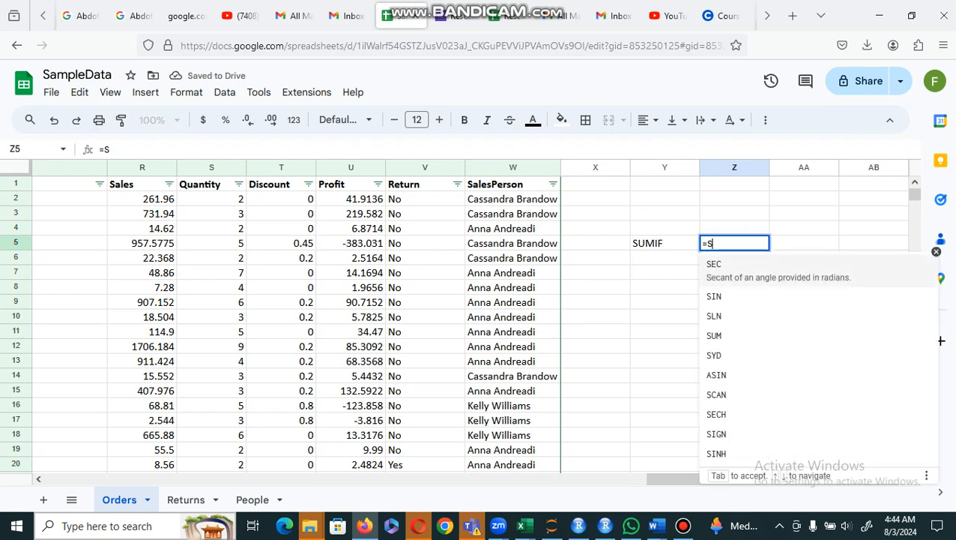
pyautogui.write('UNMIF')
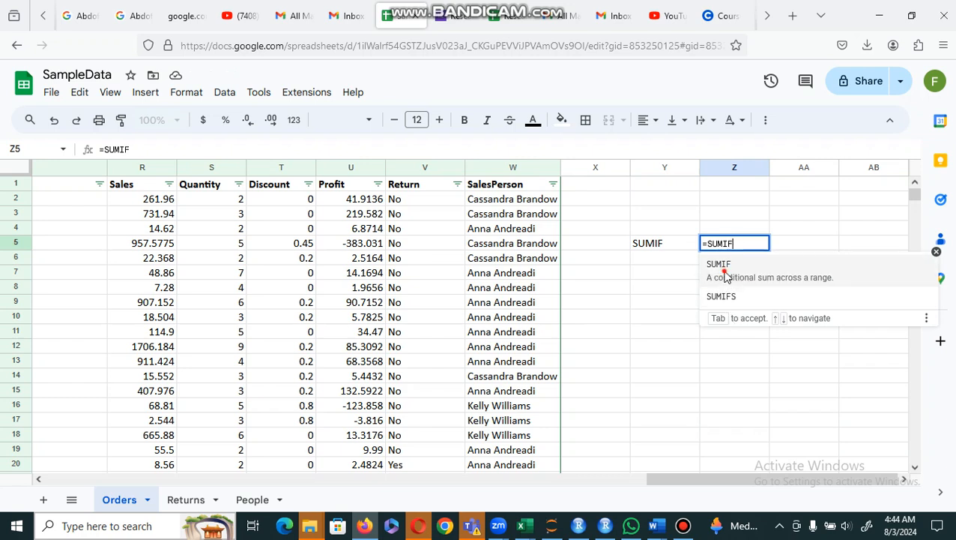
pyautogui.click(725, 269)
pyautogui.click(724, 273)
pyautogui.press('BackSpace')
pyautogui.press('BackSpace')
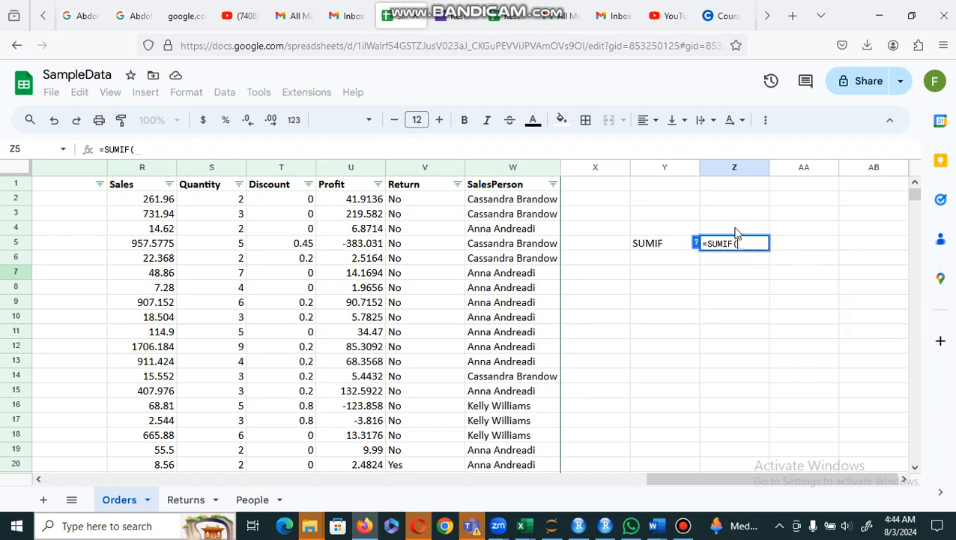
pyautogui.click(696, 244)
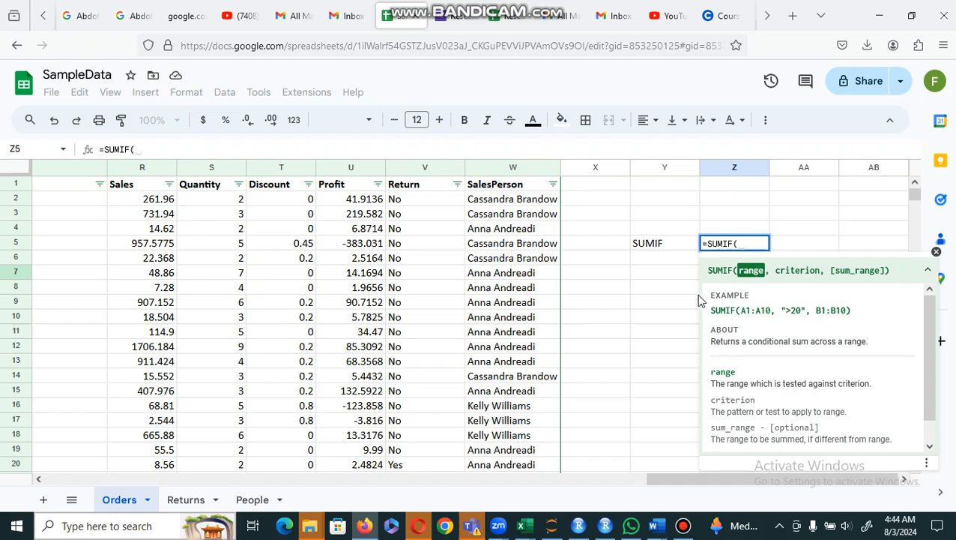
# Try to use the whole orders table as the SUMIF range, locked as $A$1:$W$9995, and begin a text criterion.
pyautogui.moveTo(657, 480); pyautogui.dragTo(27, 481)
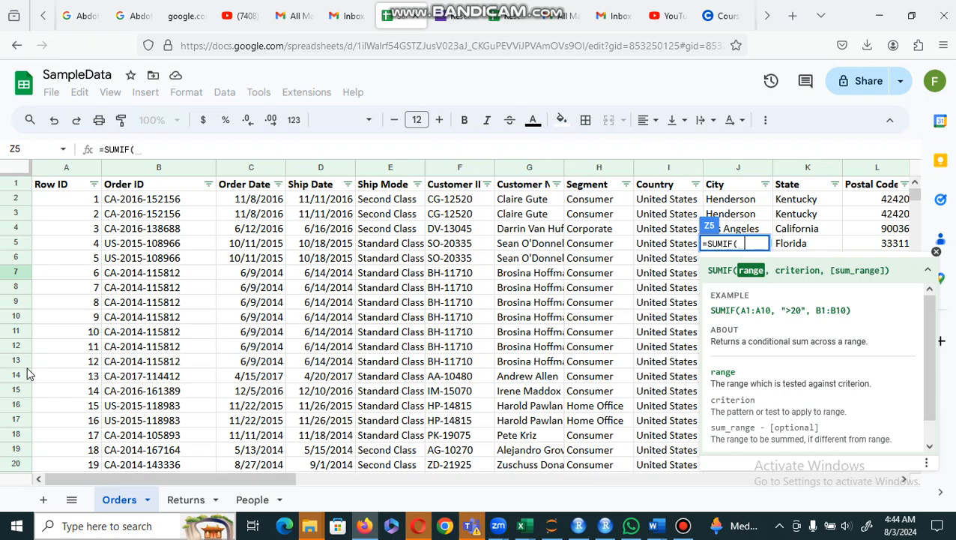
pyautogui.click(62, 188)
pyautogui.hotkey('shift', 'Right')
pyautogui.hotkey('shift', 'Right')
pyautogui.hotkey('shift', 'Right')
pyautogui.hotkey('shift', 'Right')
pyautogui.hotkey('shift', 'Right')
pyautogui.hotkey('shift', 'Right')
pyautogui.hotkey('shift', 'Right')
pyautogui.hotkey('shift', 'Right')
pyautogui.hotkey('shift', 'Right')
pyautogui.hotkey('shift', 'Right')
pyautogui.hotkey('shift', 'Right')
pyautogui.hotkey('shift', 'Right')
pyautogui.hotkey('shift', 'Right')
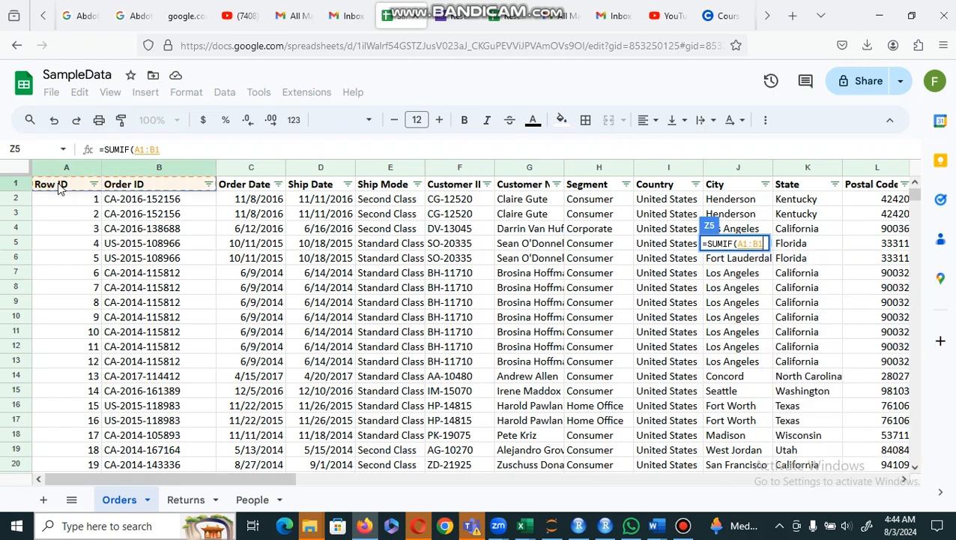
pyautogui.hotkey('shift', 'Right')
pyautogui.hotkey('shift', 'Right')
pyautogui.hotkey('shift', 'Right')
pyautogui.hotkey('shift', 'Right')
pyautogui.hotkey('shift', 'Right')
pyautogui.hotkey('shift', 'Right')
pyautogui.hotkey('shift', 'Right')
pyautogui.hotkey('shift', 'Right')
pyautogui.hotkey('shift', 'Right')
pyautogui.hotkey('shift', 'Right')
pyautogui.hotkey('shift', 'Right')
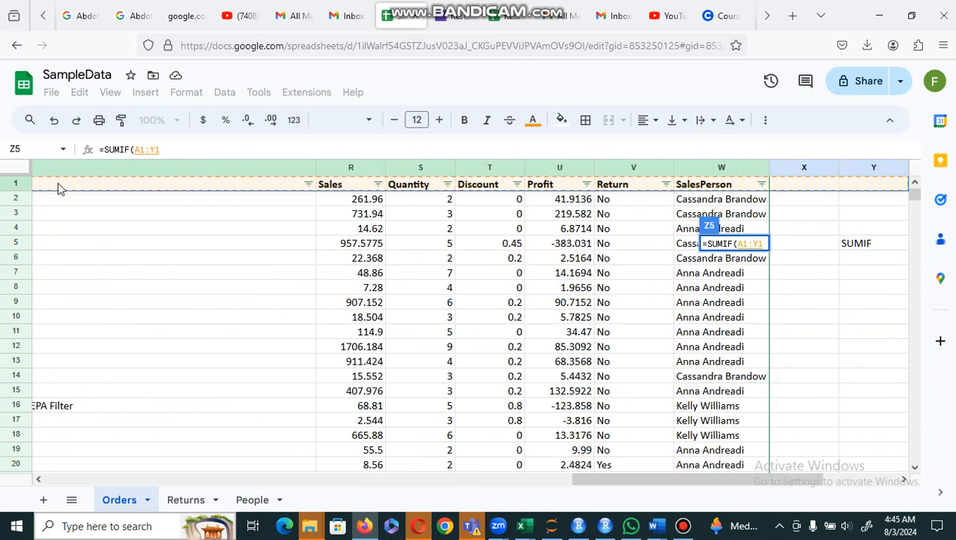
pyautogui.hotkey('shift', 'Left')
pyautogui.hotkey('shift', 'Left')
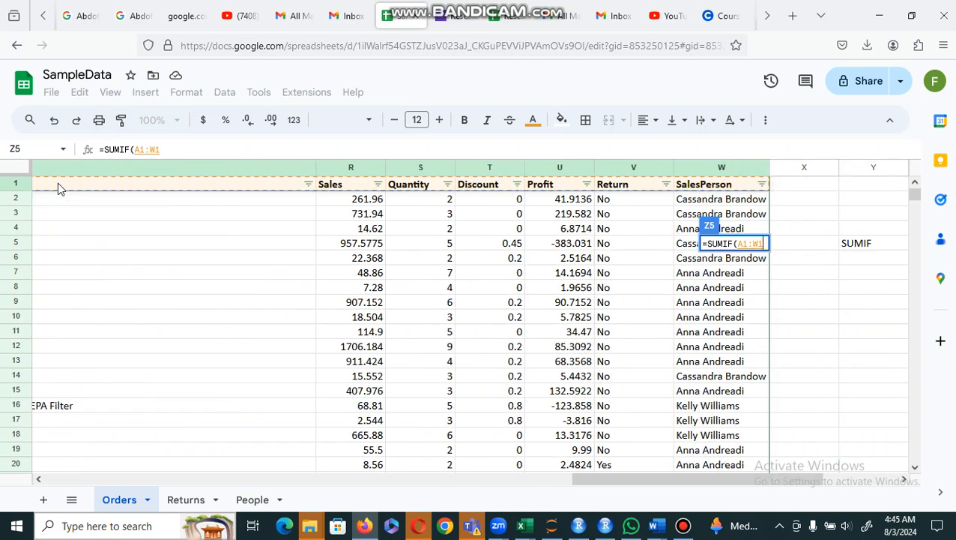
pyautogui.hotkey('ctrl', 'shift', 'Down')
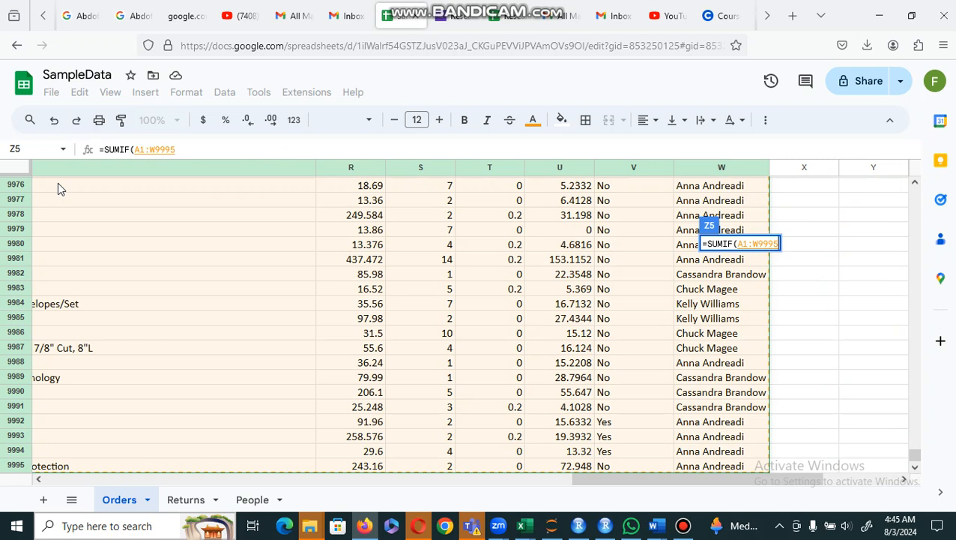
pyautogui.press('F4')
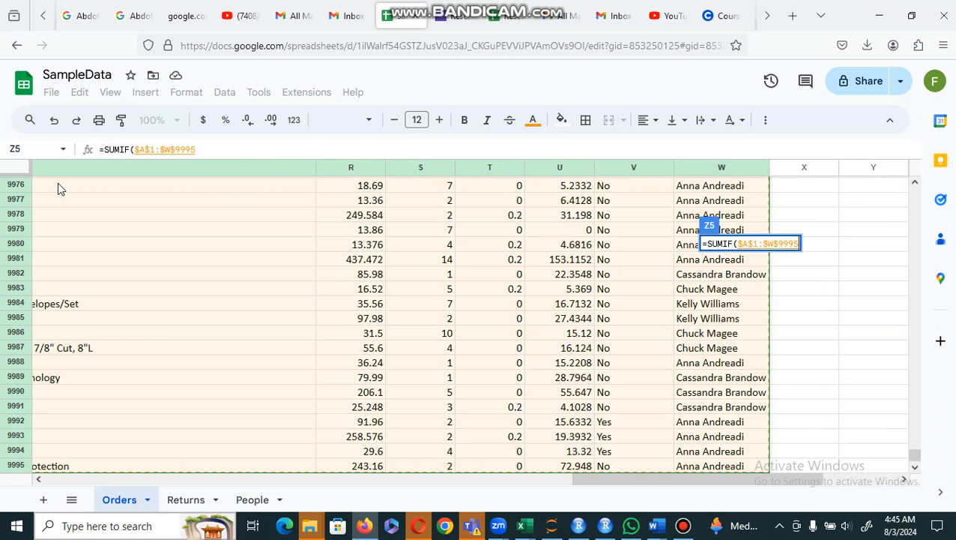
pyautogui.write(',')
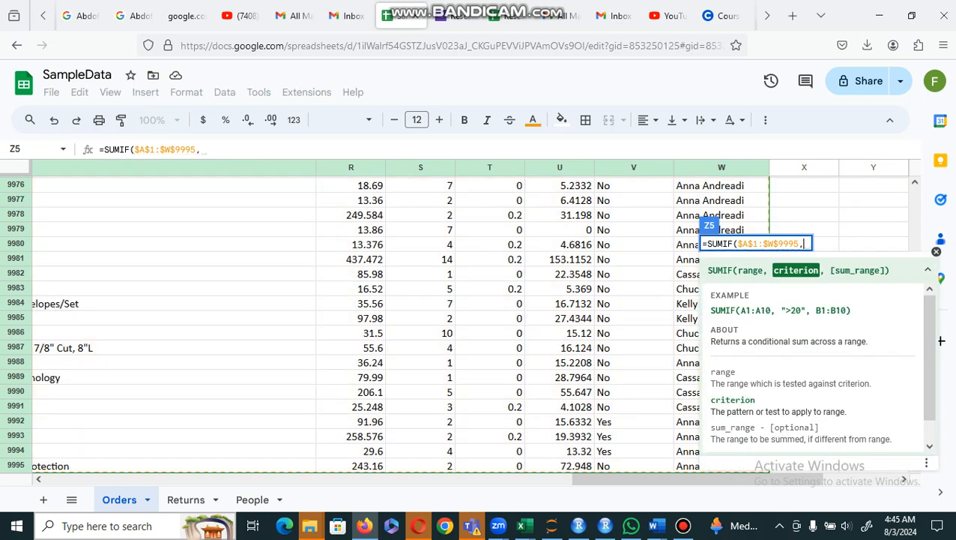
pyautogui.write('"')
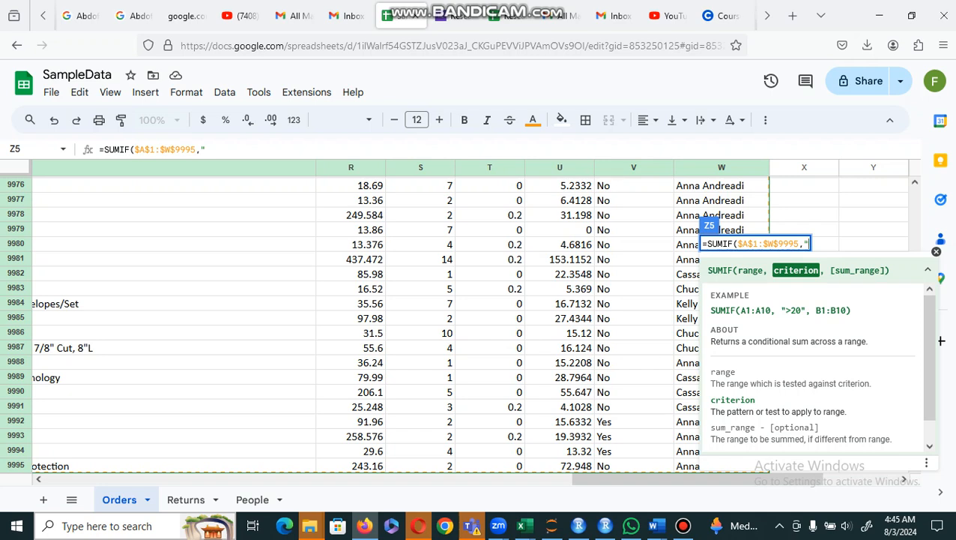
# Delete the entered range and criterion from the formula in Z5, back to =SUMIF(.
pyautogui.press('BackSpace')
pyautogui.press('BackSpace')
pyautogui.press('BackSpace')
pyautogui.press('BackSpace')
pyautogui.press('BackSpace')
pyautogui.press('BackSpace')
pyautogui.press('BackSpace')
pyautogui.press('BackSpace')
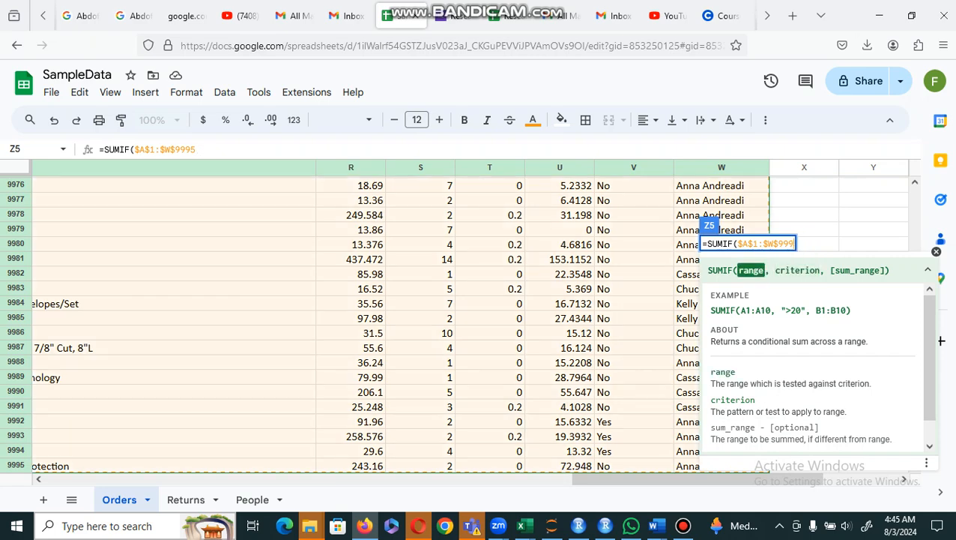
pyautogui.press('BackSpace')
pyautogui.press('BackSpace')
pyautogui.press('BackSpace')
pyautogui.press('BackSpace')
pyautogui.press('BackSpace')
pyautogui.press('BackSpace')
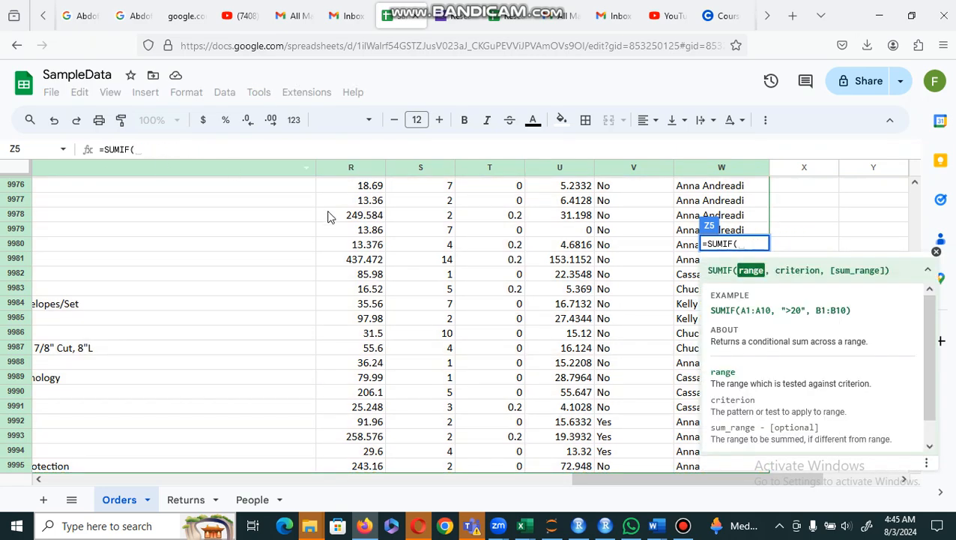
# Set the Region column, locked as $M$1:$M$9995, as the range of the SUMIF formula in Z5.
pyautogui.click(915, 183)
pyautogui.click(915, 183)
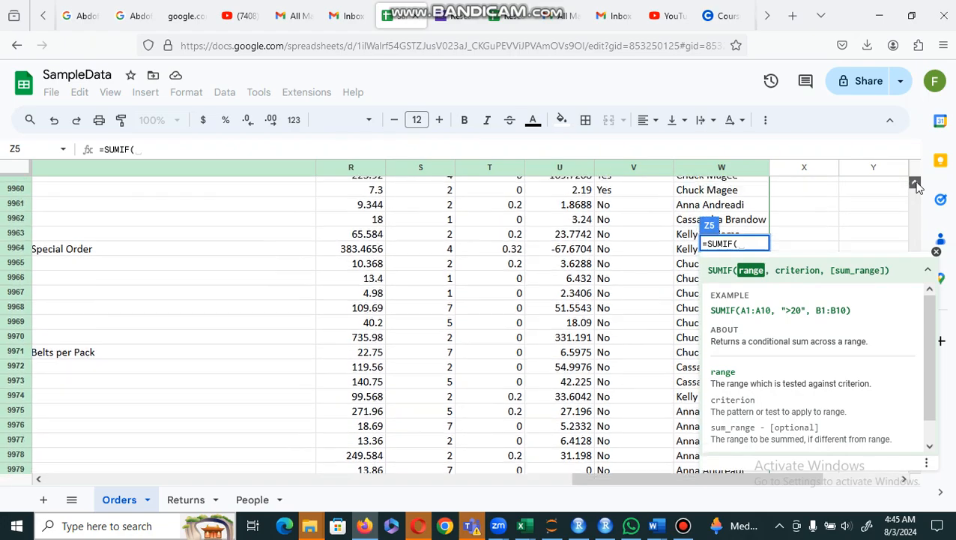
pyautogui.click(915, 183)
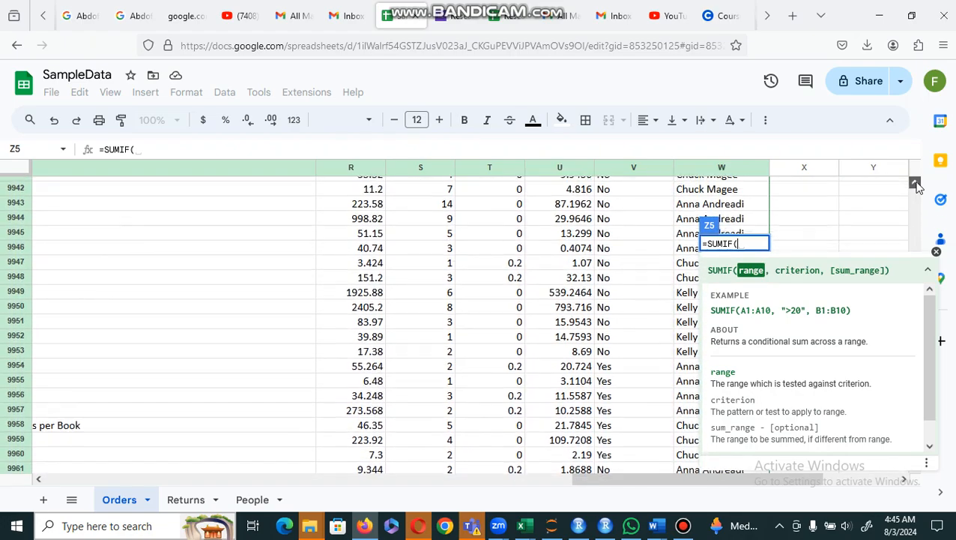
pyautogui.click(915, 183)
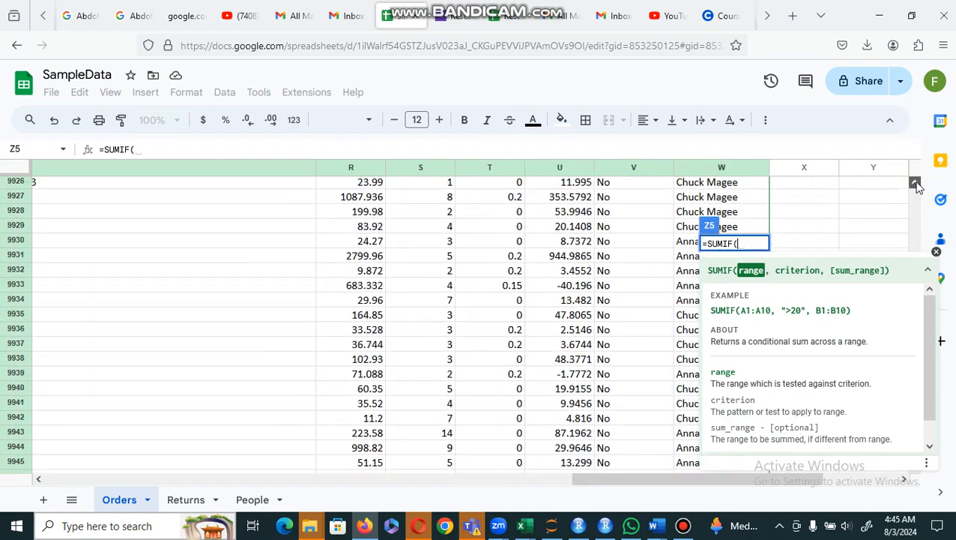
pyautogui.click(915, 183)
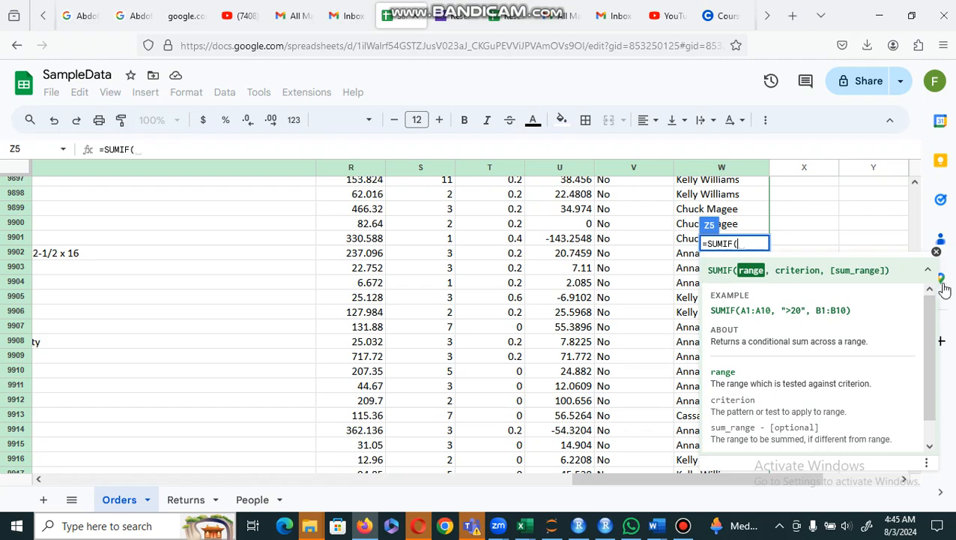
pyautogui.click(936, 252)
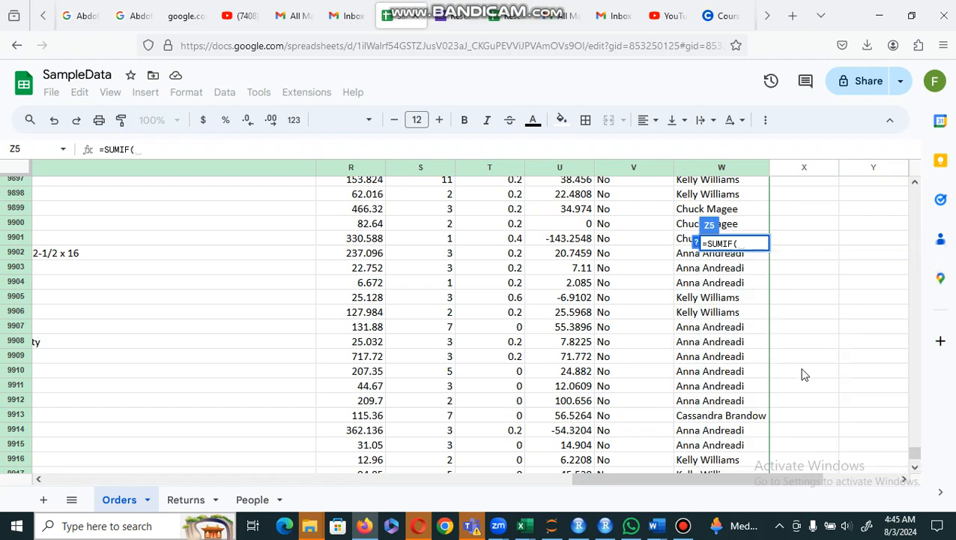
pyautogui.moveTo(913, 456); pyautogui.dragTo(943, 165)
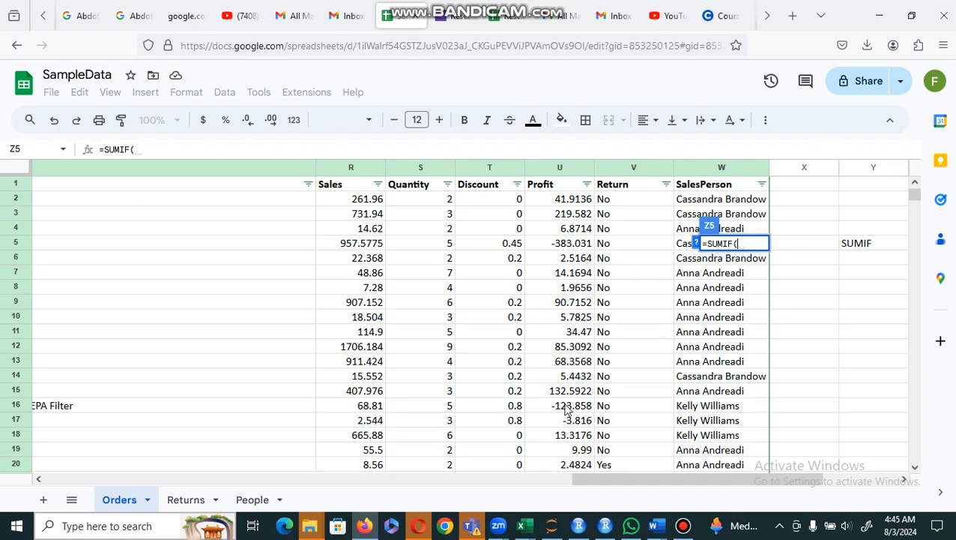
pyautogui.moveTo(581, 480); pyautogui.dragTo(314, 502)
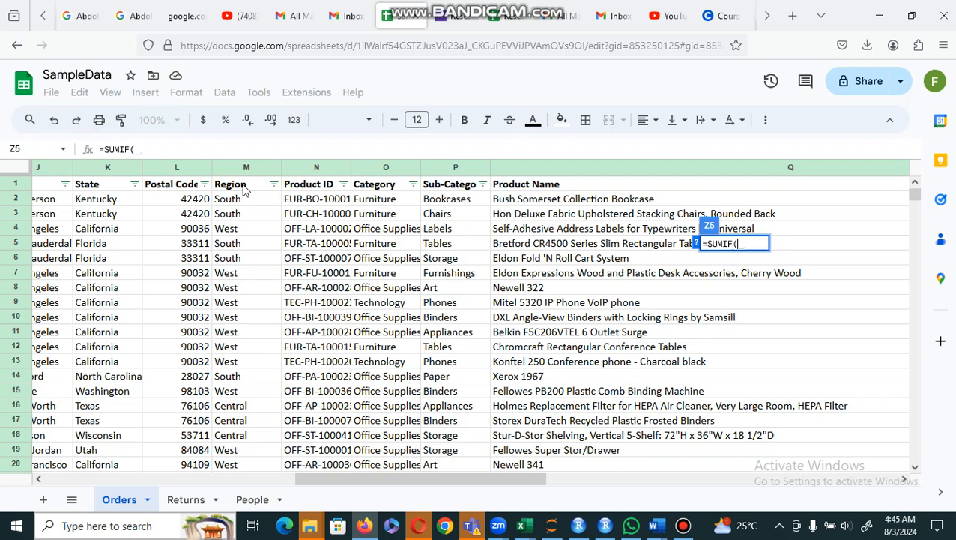
pyautogui.click(244, 188)
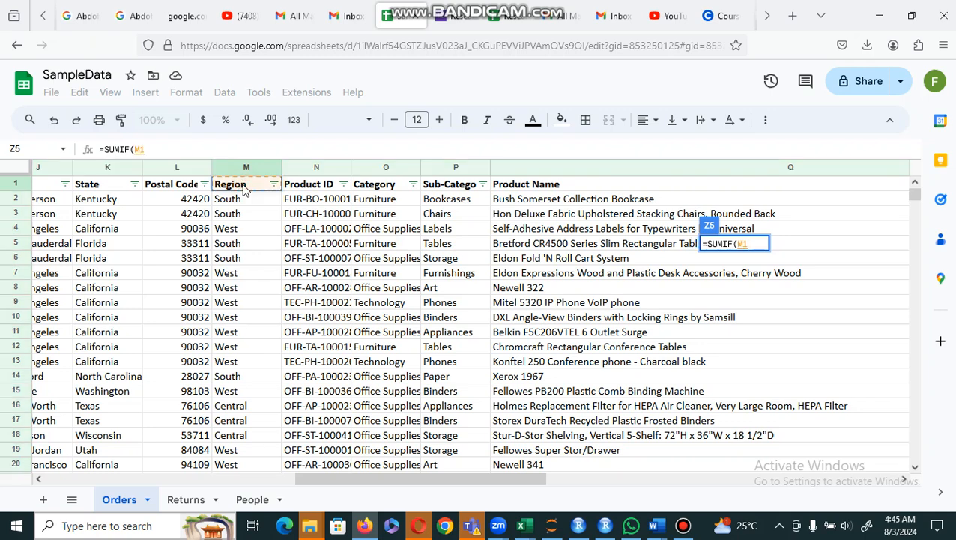
pyautogui.hotkey('ctrl', 'shift', 'Down')
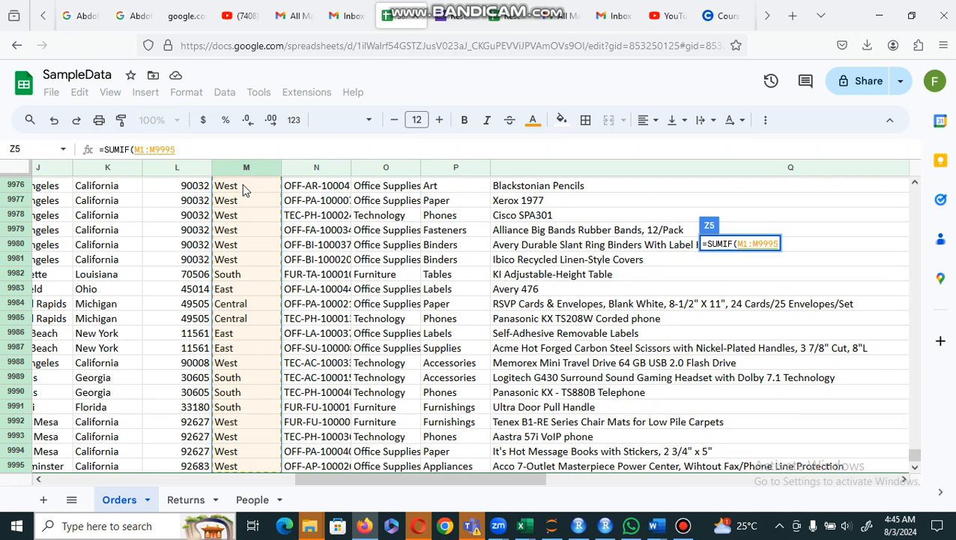
pyautogui.press('F4')
pyautogui.write(',')
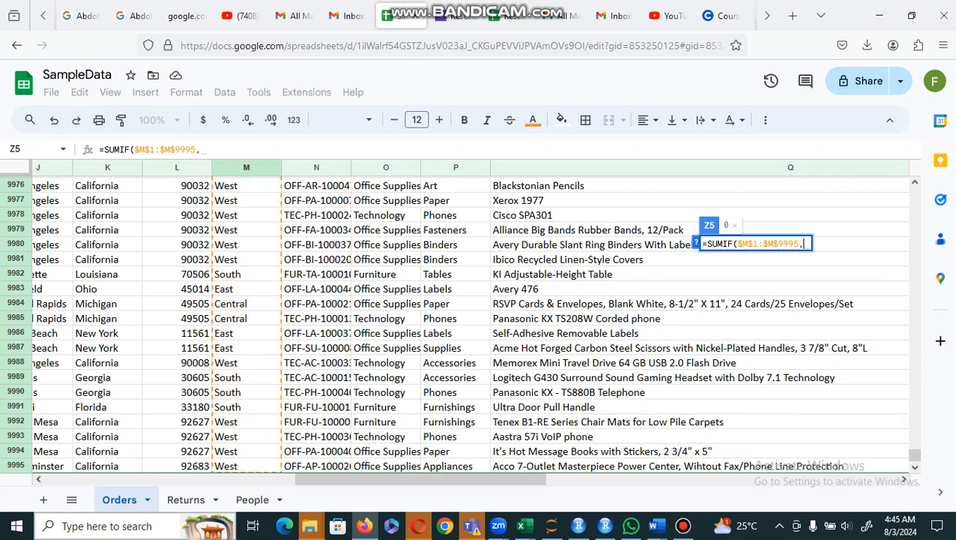
# Enter "West" as the criterion of the SUMIF formula in Z5.
pyautogui.write('"')
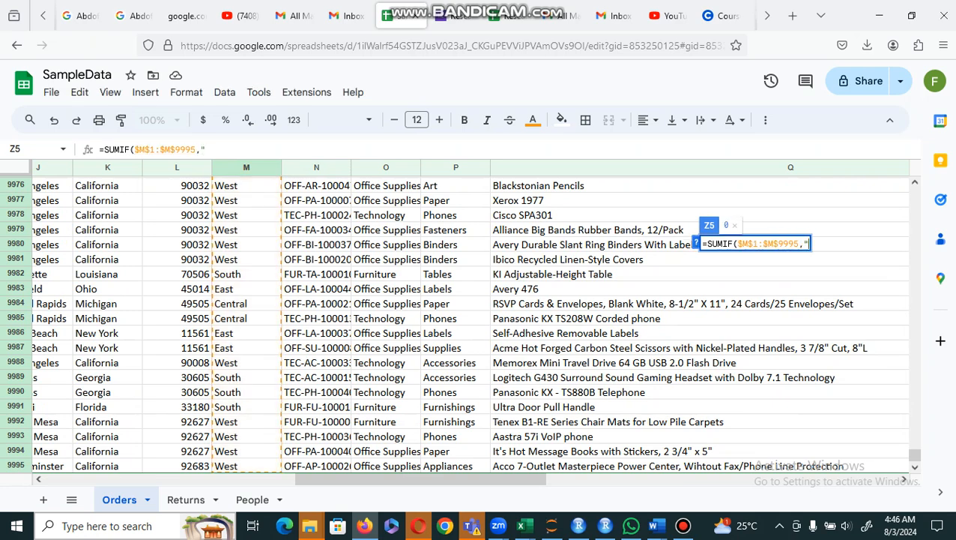
pyautogui.write('West')
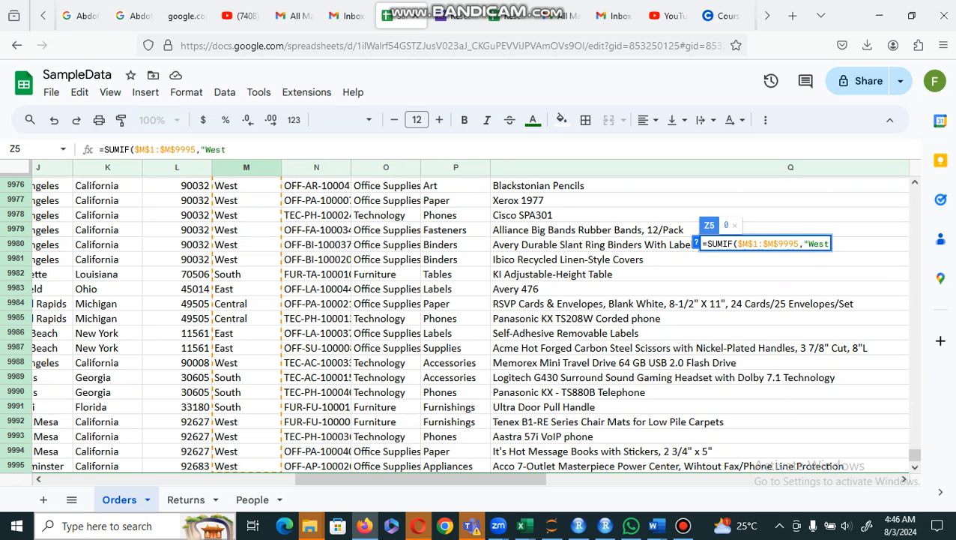
pyautogui.write('",')
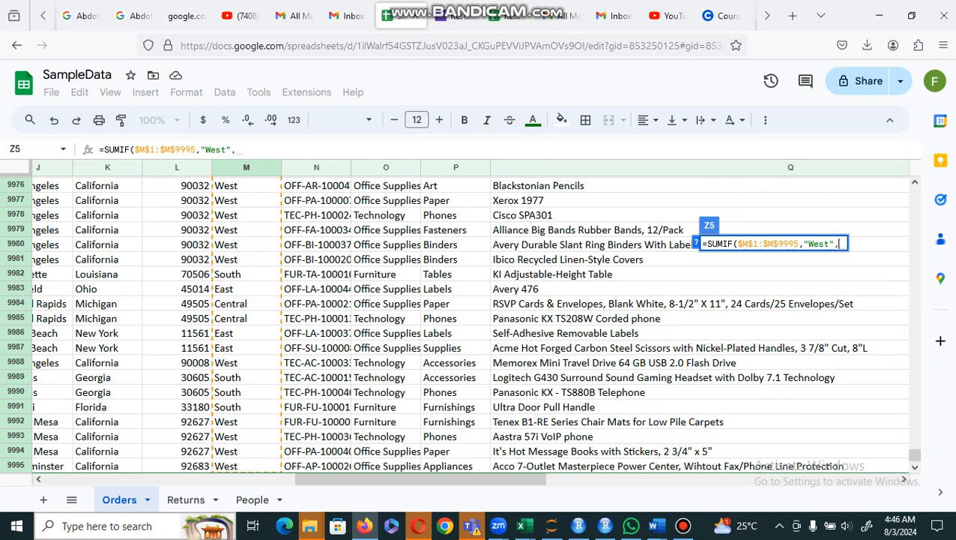
# Set the Profit column, locked as $U$1:$U$9995, as the sum range and complete the SUMIF formula in Z5.
pyautogui.click(697, 245)
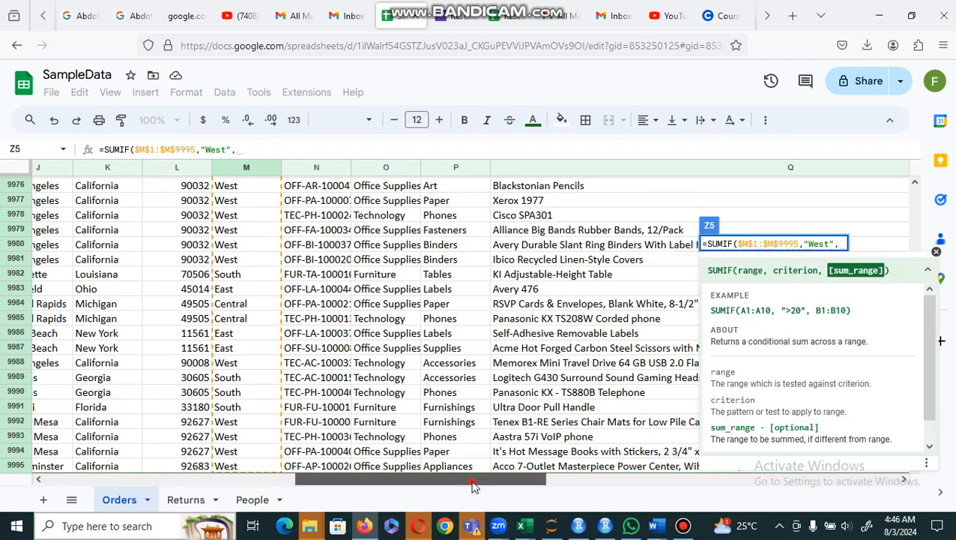
pyautogui.moveTo(471, 481); pyautogui.dragTo(815, 506)
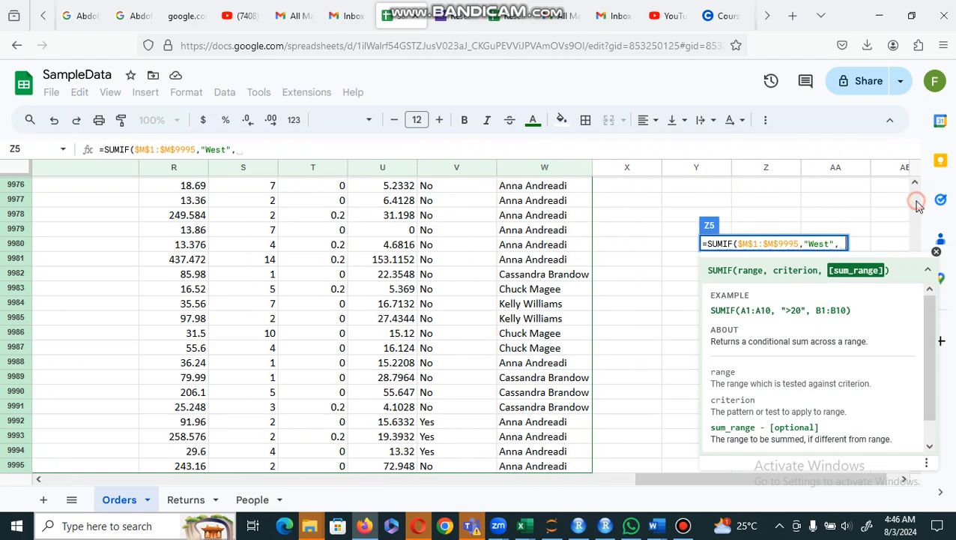
pyautogui.click(915, 184)
pyautogui.click(917, 185)
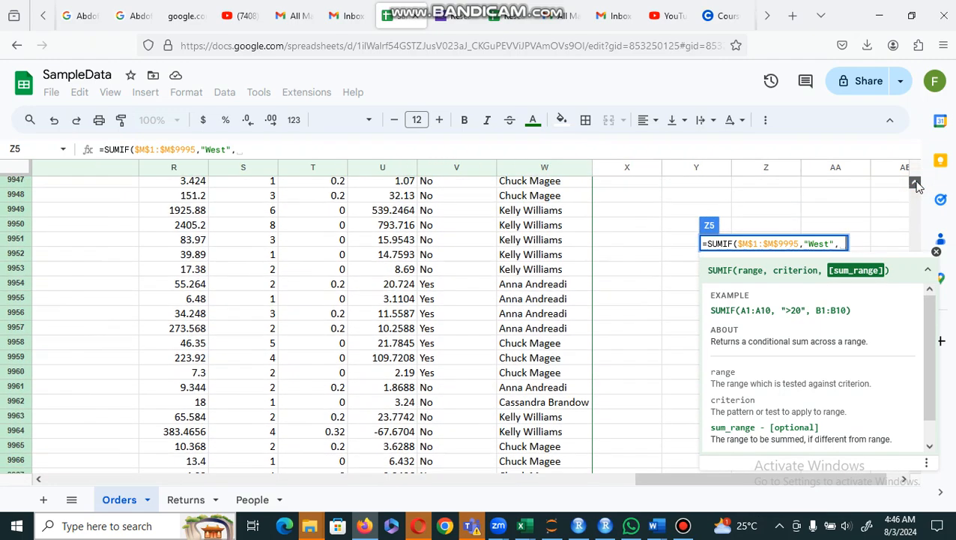
pyautogui.click(936, 252)
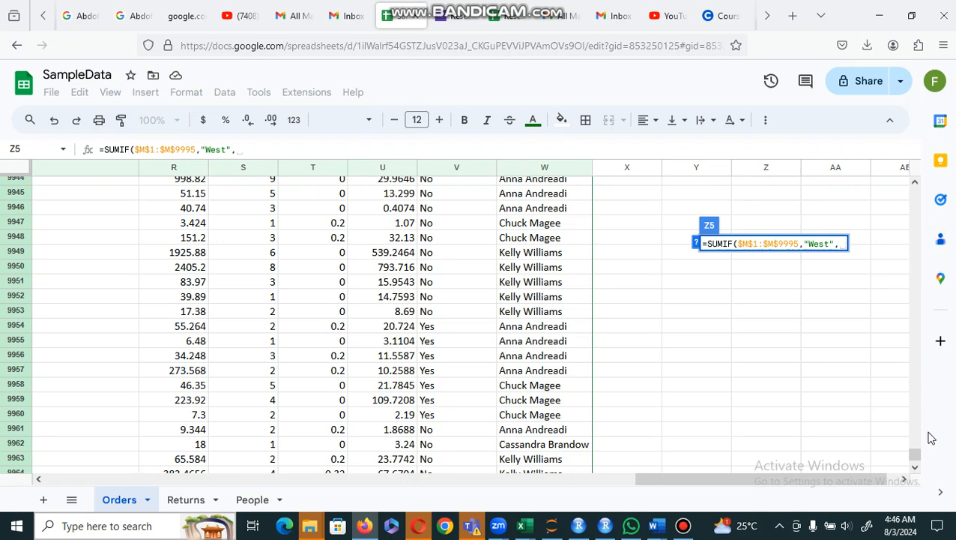
pyautogui.moveTo(916, 461); pyautogui.dragTo(918, 165)
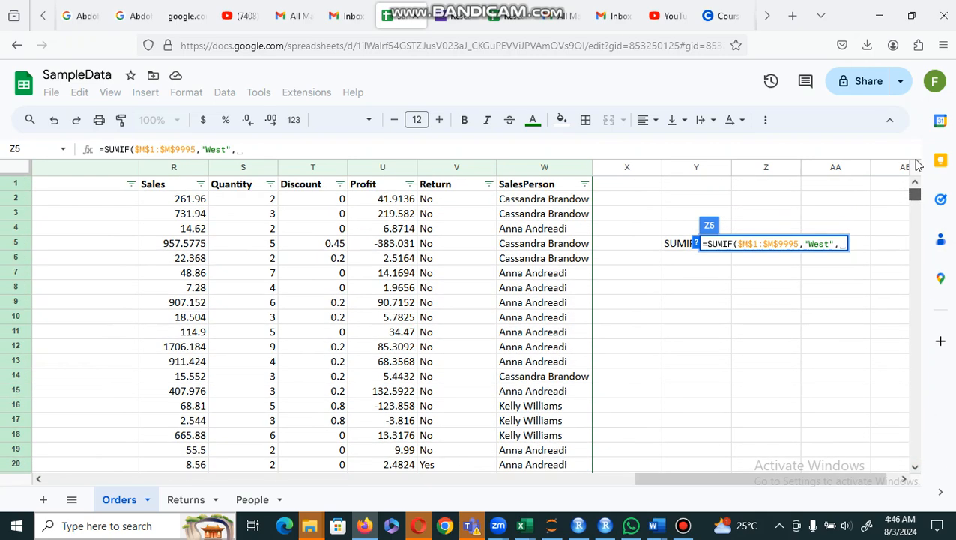
pyautogui.click(373, 191)
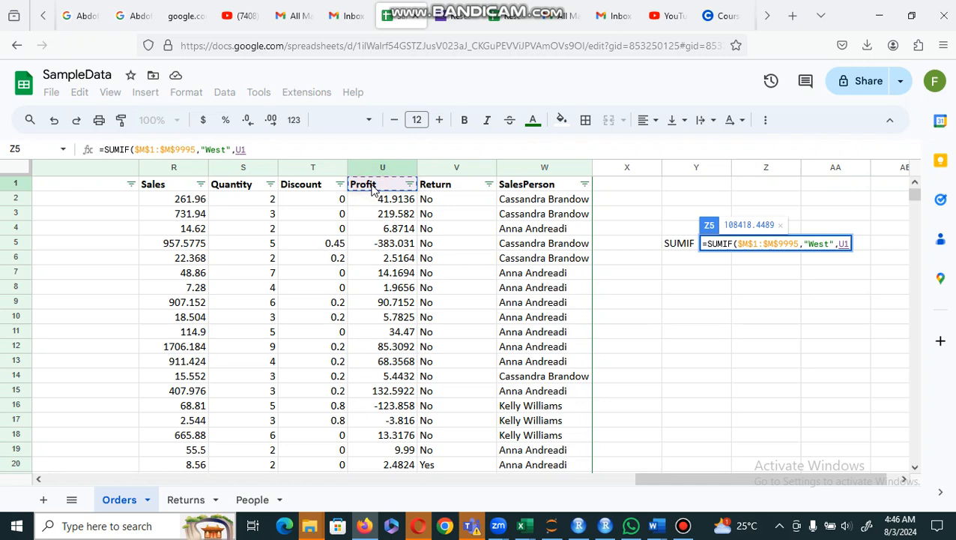
pyautogui.hotkey('ctrl', 'shift', 'Down')
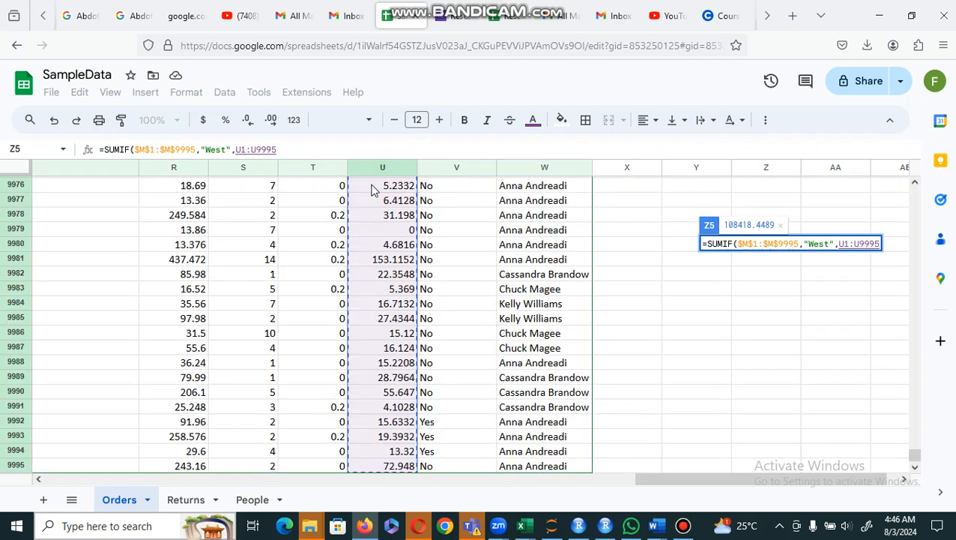
pyautogui.press('F4')
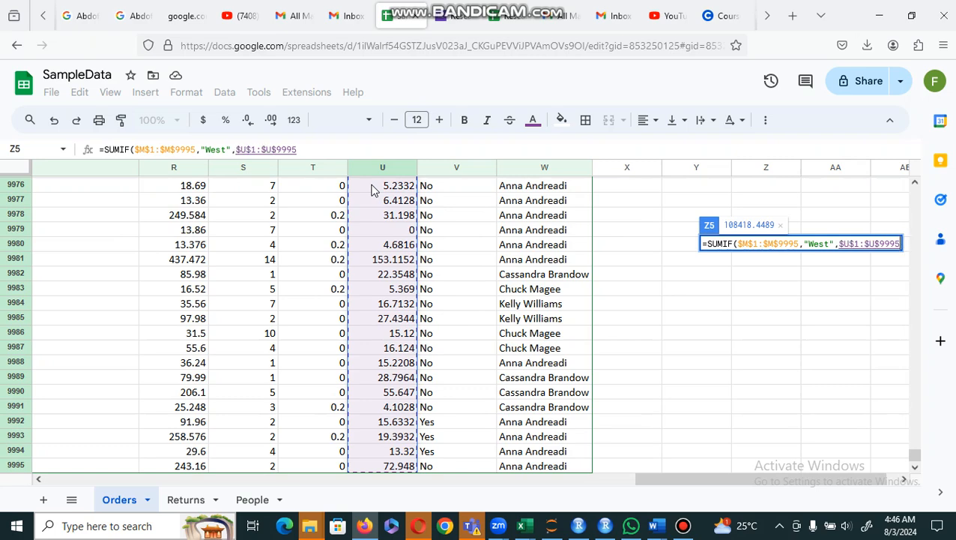
pyautogui.write(')')
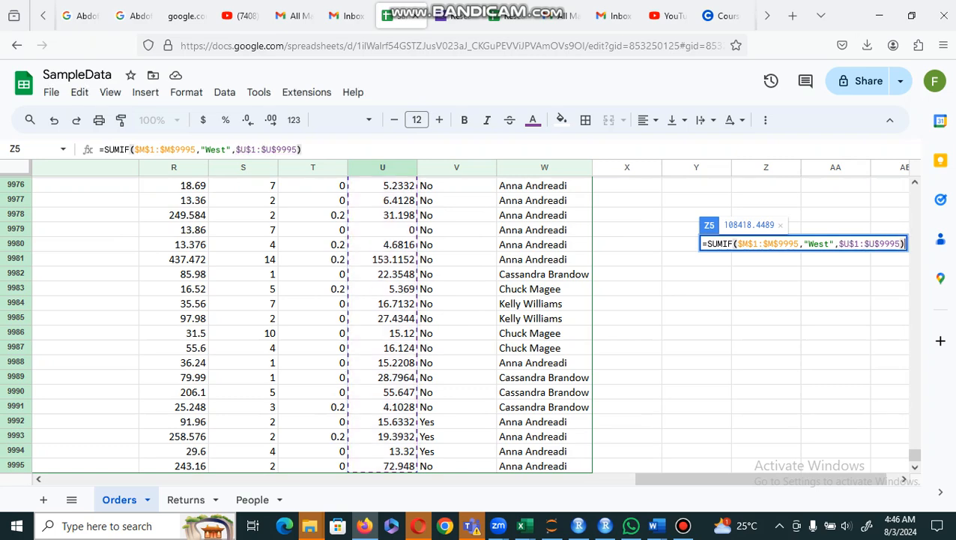
pyautogui.press('Return')
# Format the SUMIF result in Z5 as dollar currency.
pyautogui.press('Up')
pyautogui.press('Up')
pyautogui.press('Up')
pyautogui.press('Up')
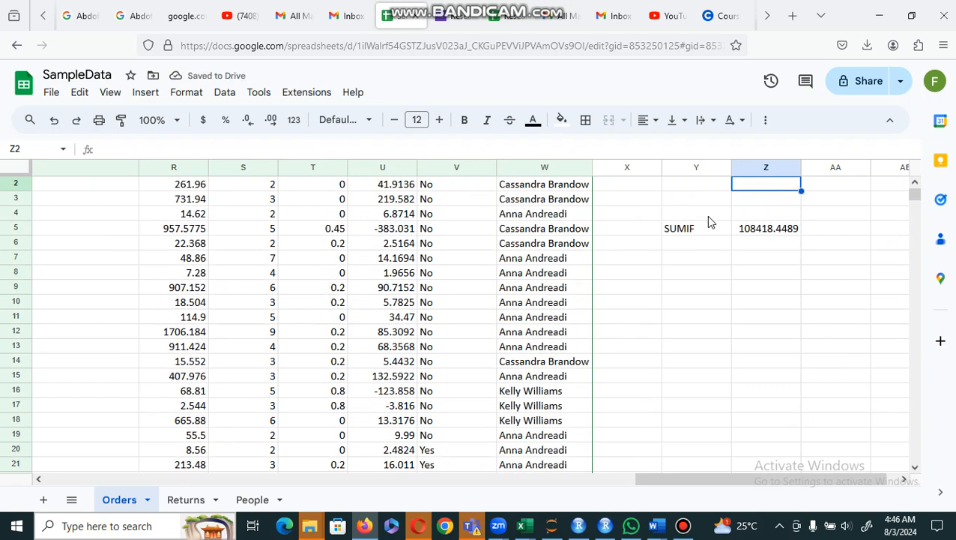
pyautogui.click(759, 228)
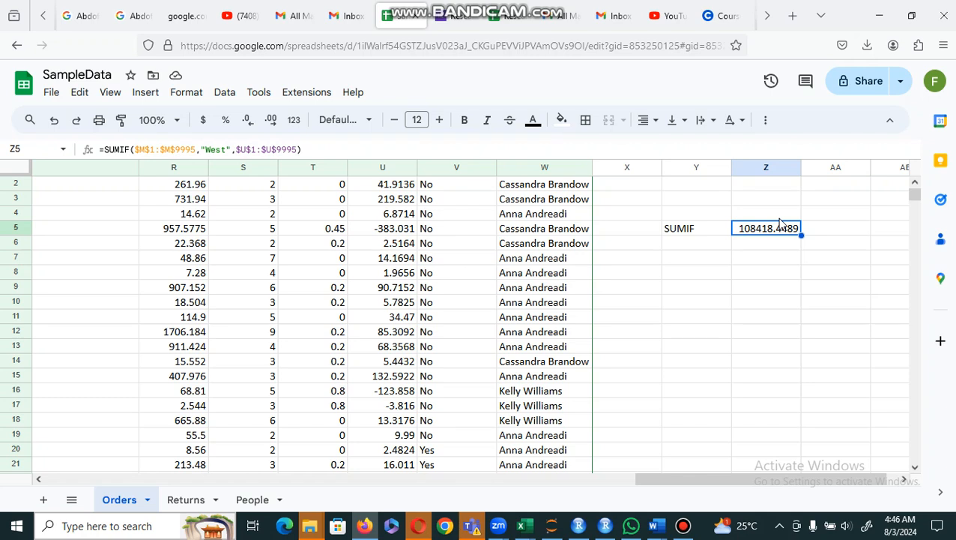
pyautogui.click(203, 123)
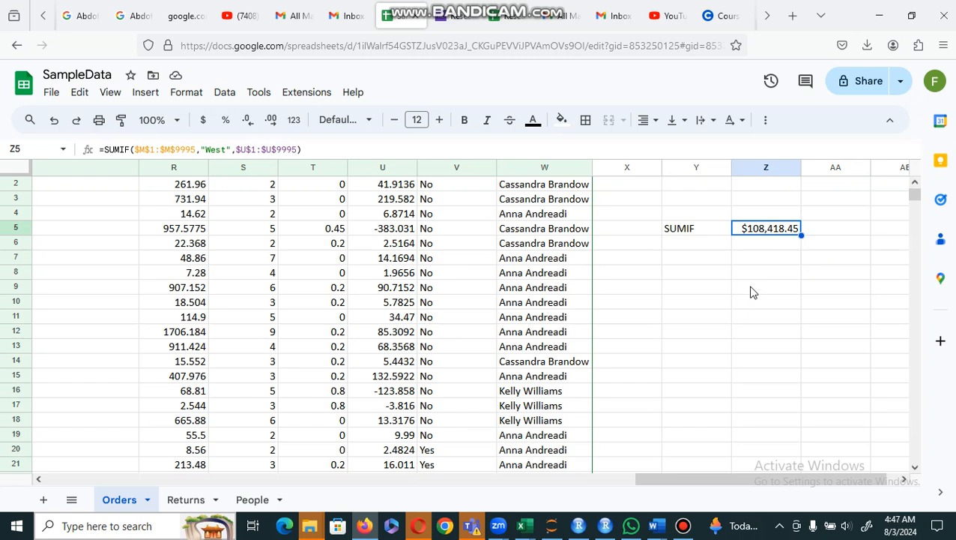
# List the region labels West, East, North and South in cells AA5 to AA8.
pyautogui.click(827, 232)
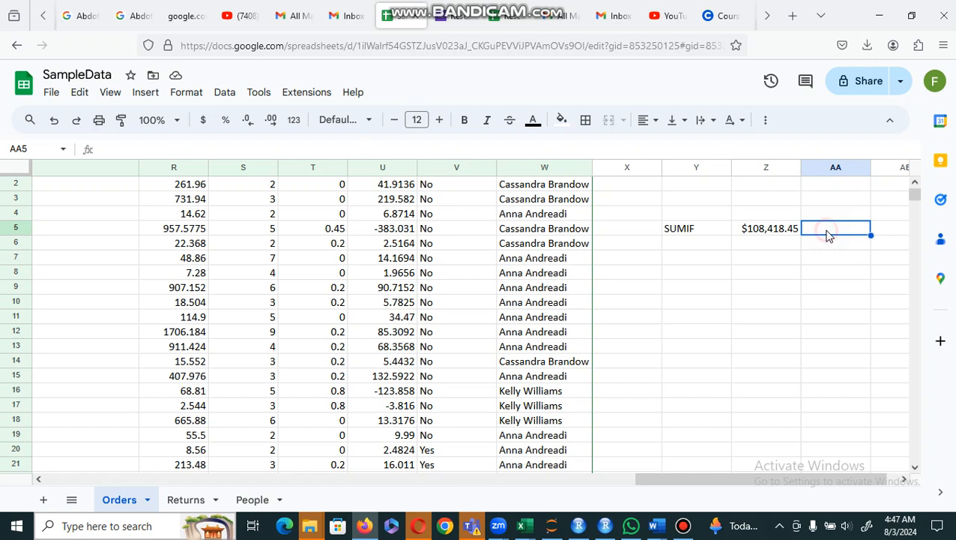
pyautogui.write('West')
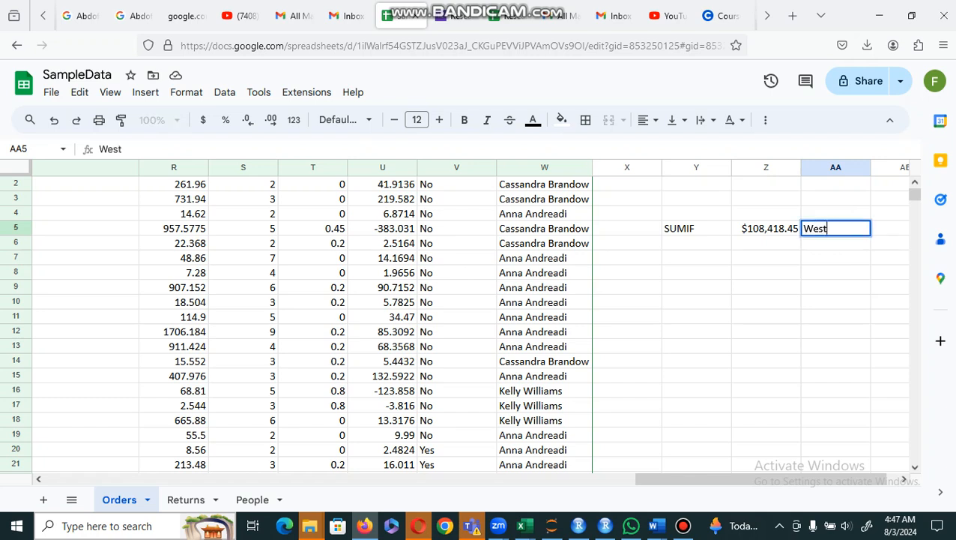
pyautogui.press('Return')
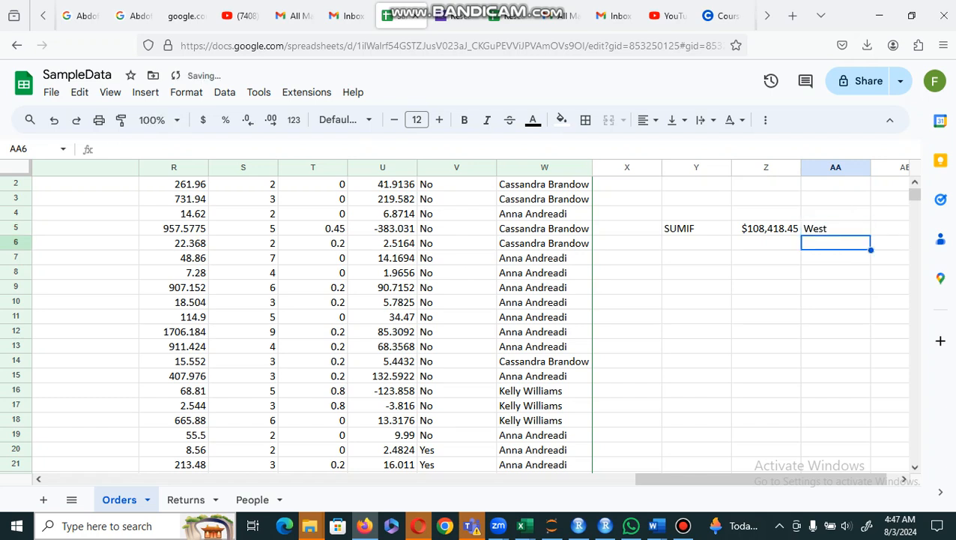
pyautogui.write('eas')
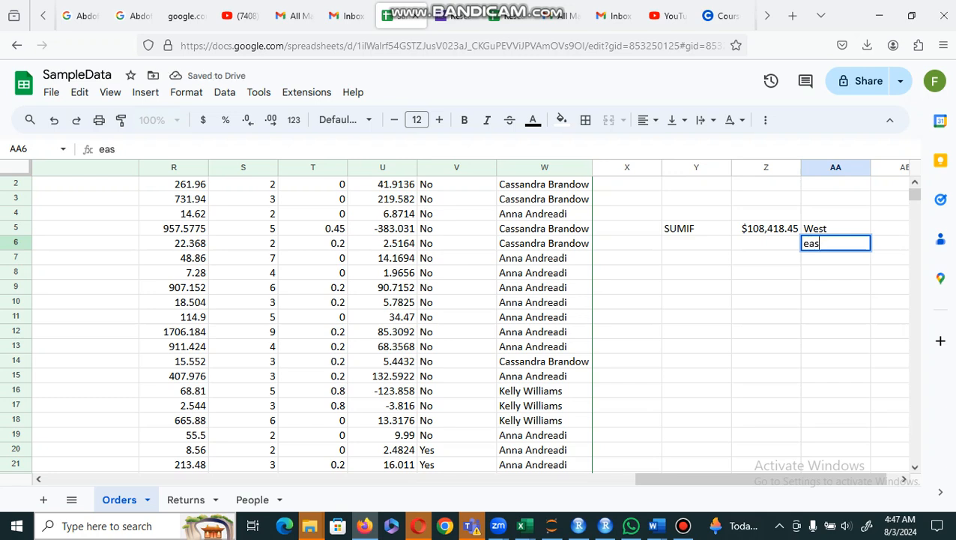
pyautogui.press('BackSpace')
pyautogui.press('BackSpace')
pyautogui.press('BackSpace')
pyautogui.write('East')
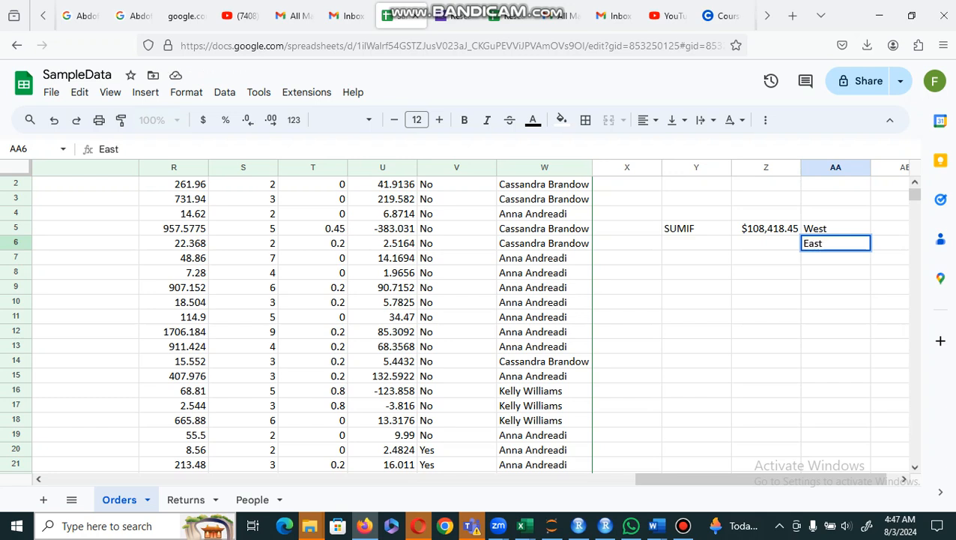
pyautogui.press('Return')
pyautogui.write('No')
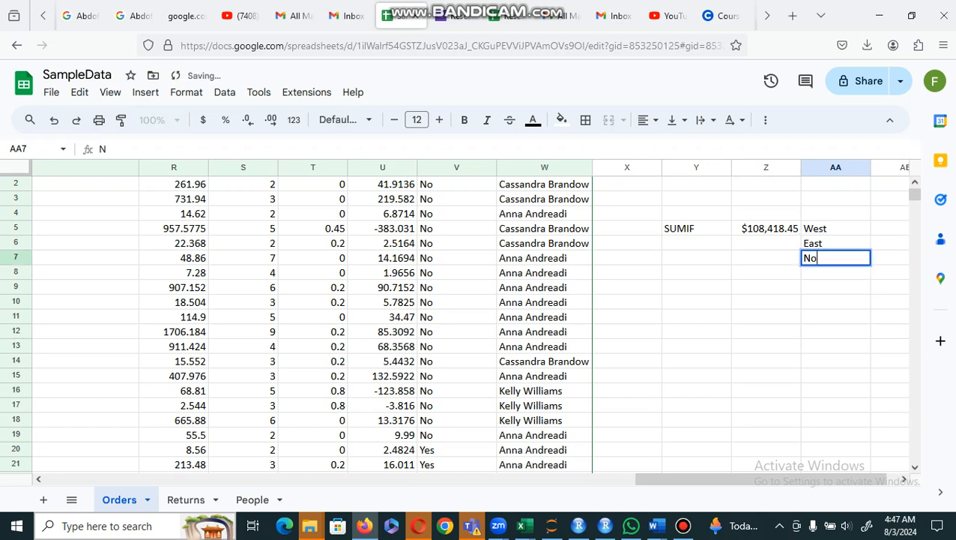
pyautogui.write('rth')
pyautogui.press('Return')
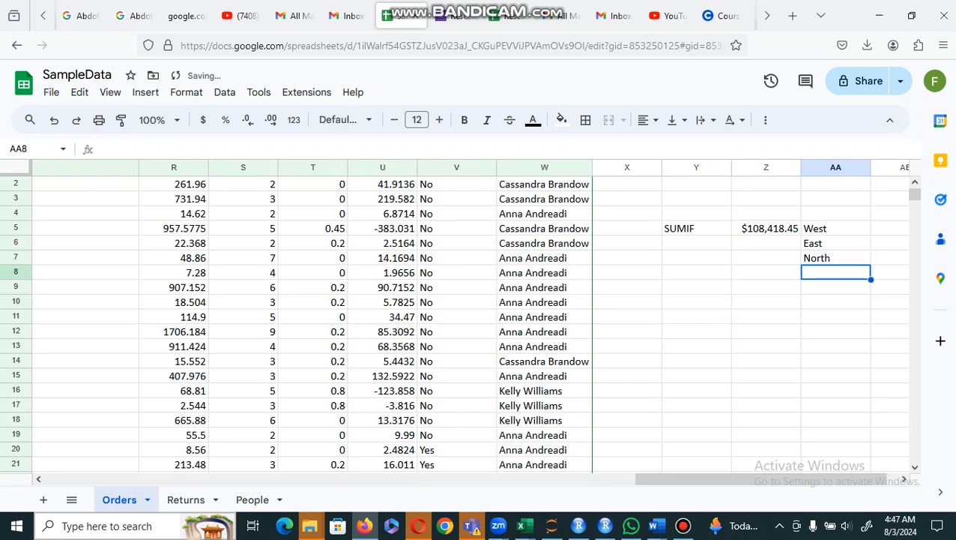
pyautogui.write('South')
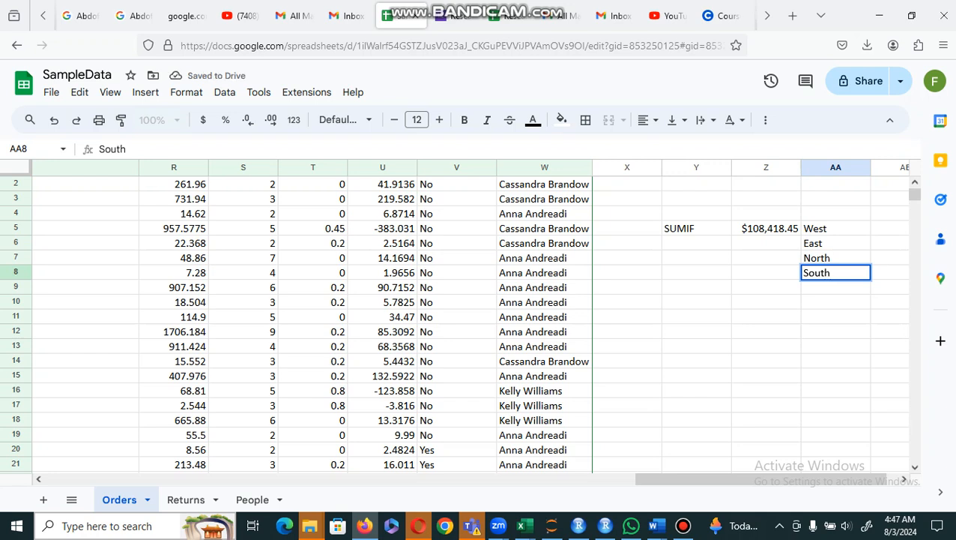
pyautogui.press('Return')
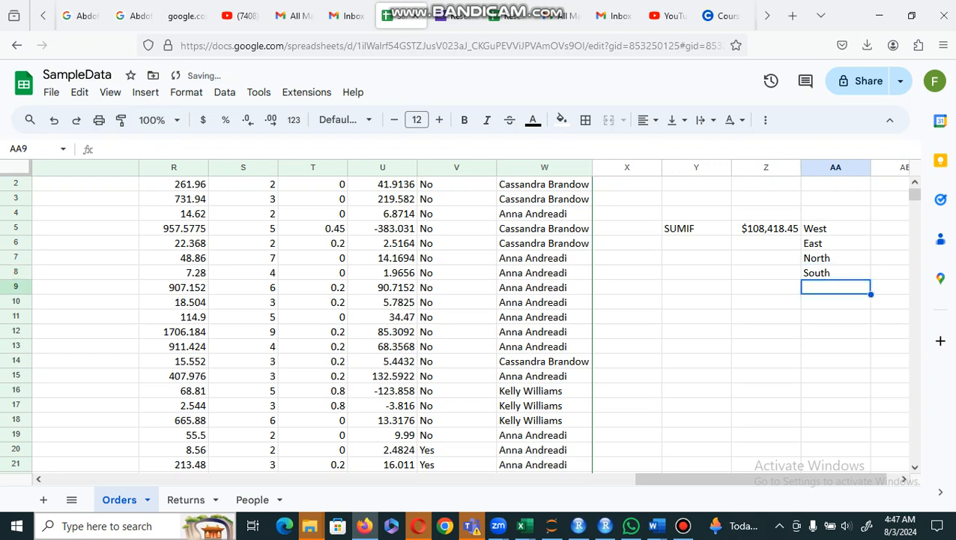
# Move the West SUMIF formula from Z5 to AB5, beside the West label.
pyautogui.click(760, 234)
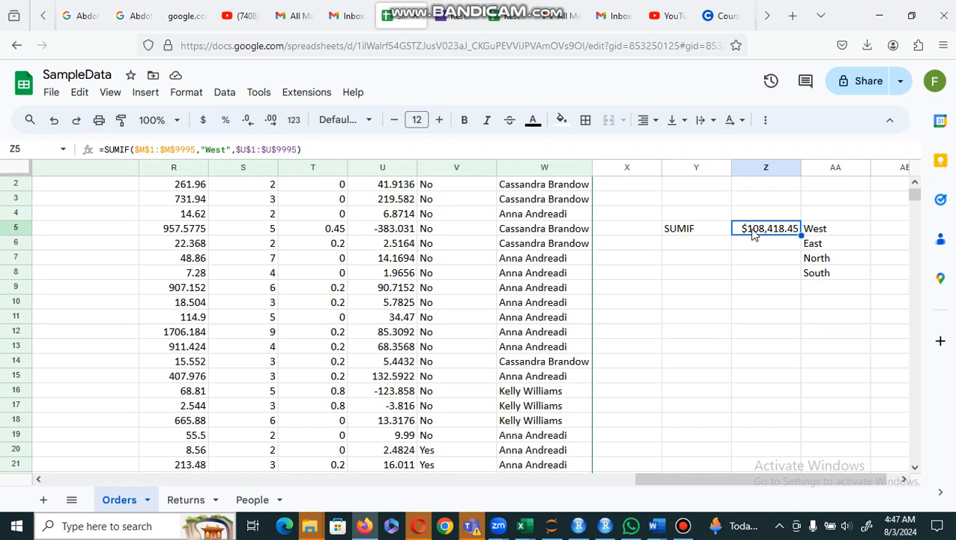
pyautogui.click(885, 231)
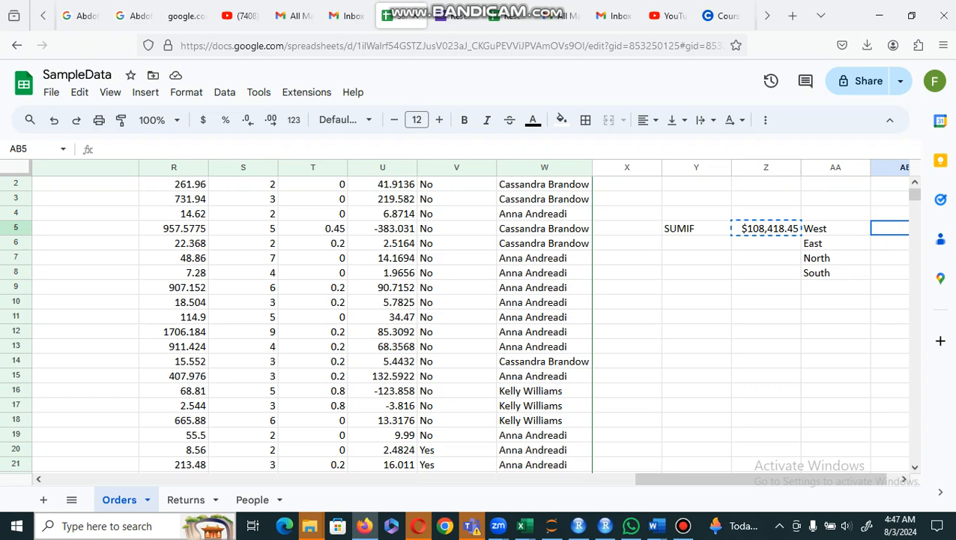
pyautogui.write('$108,418.45')
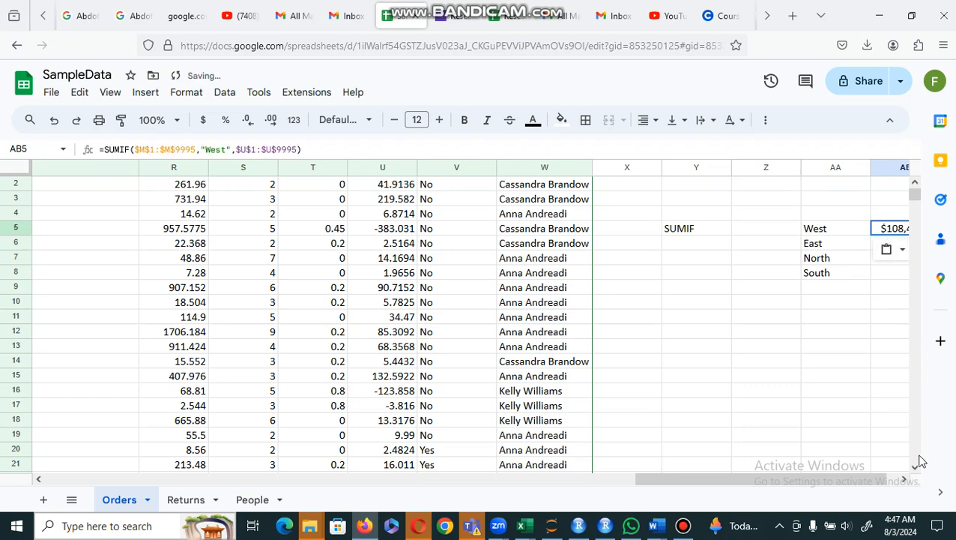
pyautogui.click(904, 479)
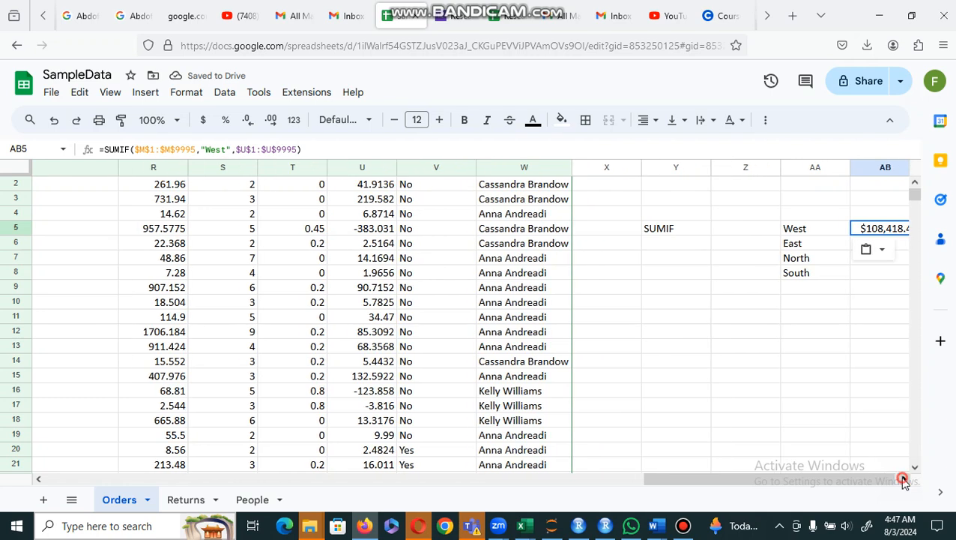
pyautogui.click(881, 315)
pyautogui.click(869, 217)
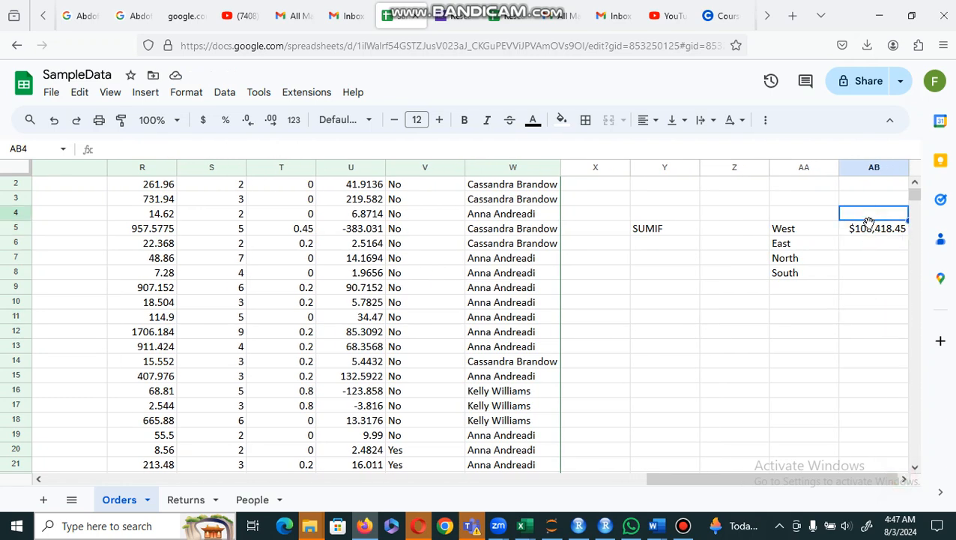
# Replace the "West" criterion in the AB5 SUMIF formula with a reference to cell AA5.
pyautogui.click(870, 227)
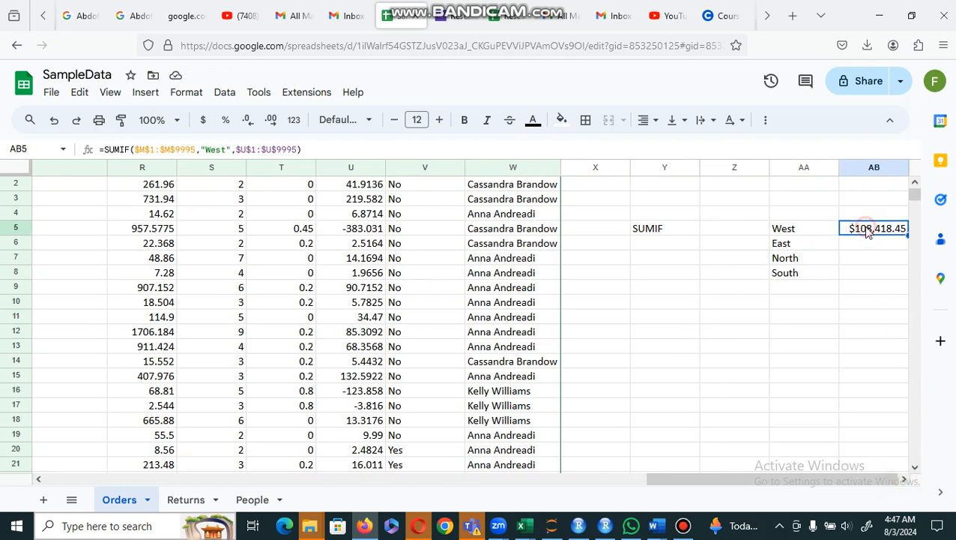
pyautogui.click(231, 149)
pyautogui.press('BackSpace')
pyautogui.press('BackSpace')
pyautogui.press('BackSpace')
pyautogui.press('BackSpace')
pyautogui.press('BackSpace')
pyautogui.press('BackSpace')
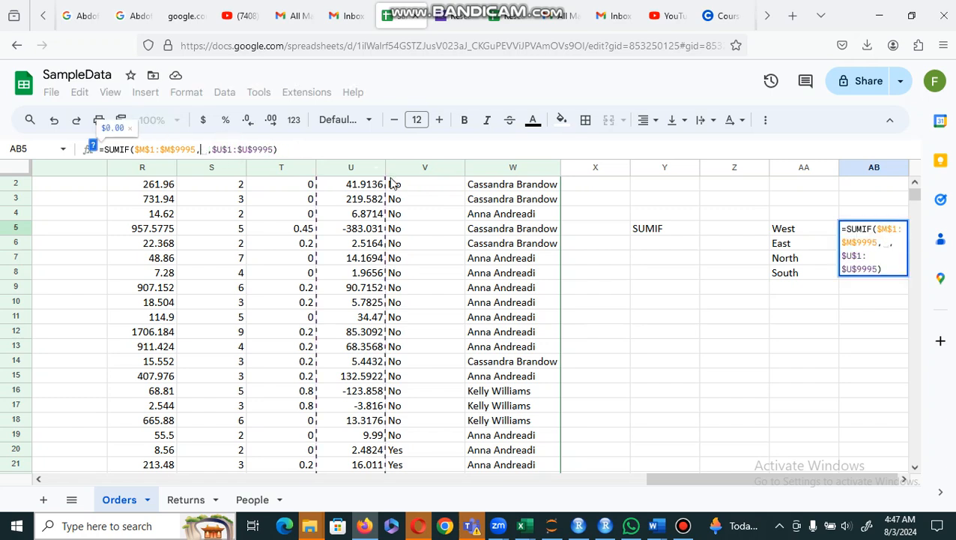
pyautogui.click(798, 233)
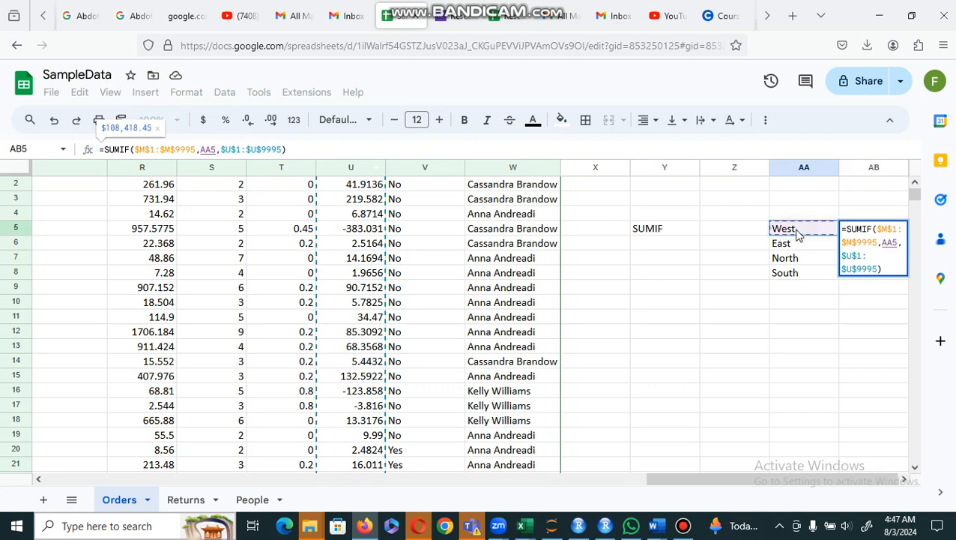
pyautogui.press('Return')
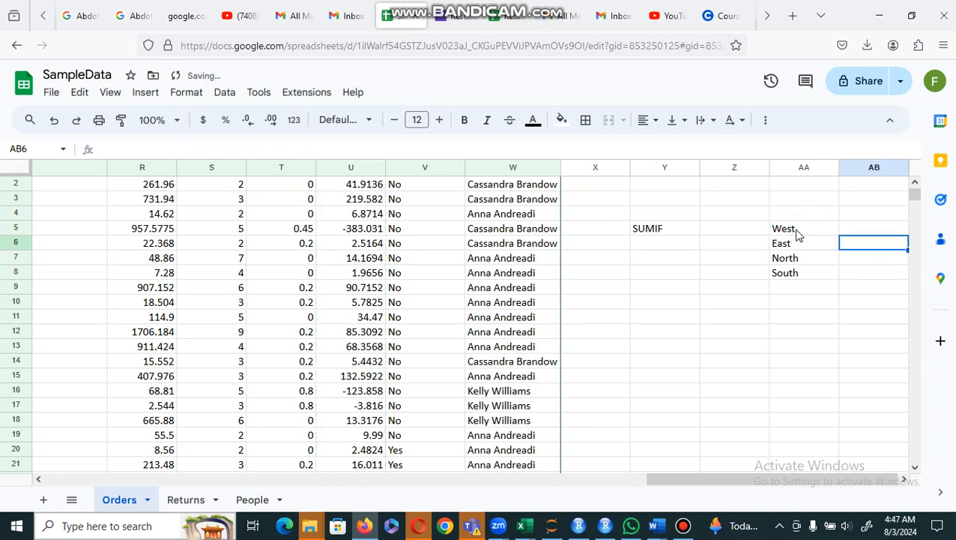
pyautogui.click(873, 233)
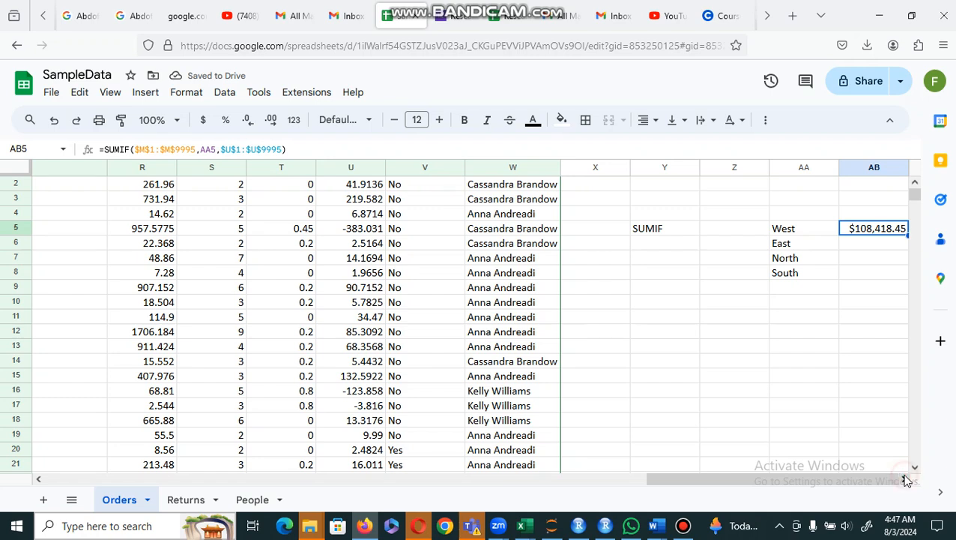
# Insert one column to the right of column AB.
pyautogui.click(874, 168)
pyautogui.rightClick(875, 168)
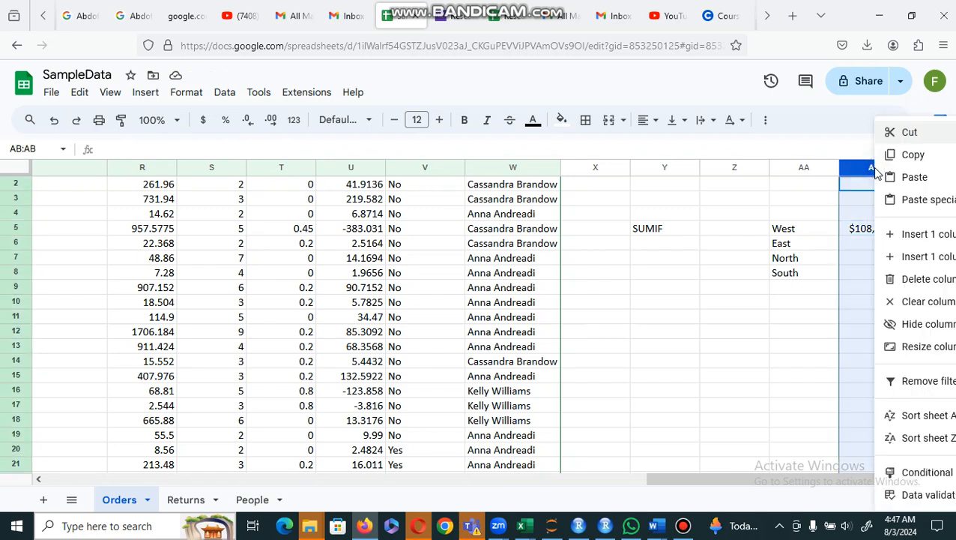
pyautogui.click(916, 257)
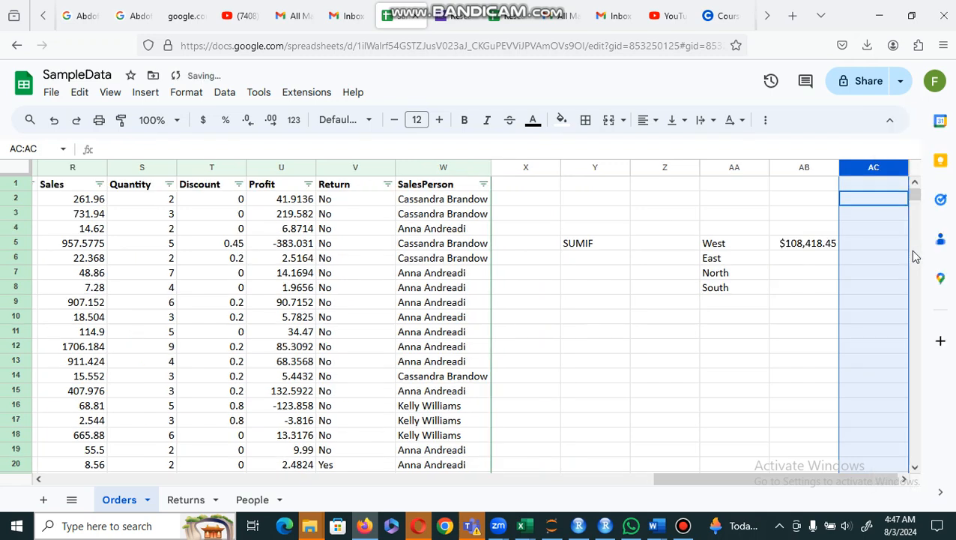
# Fill the SUMIF formula from AB5 down to AB8 for the East, North and South labels.
pyautogui.click(807, 247)
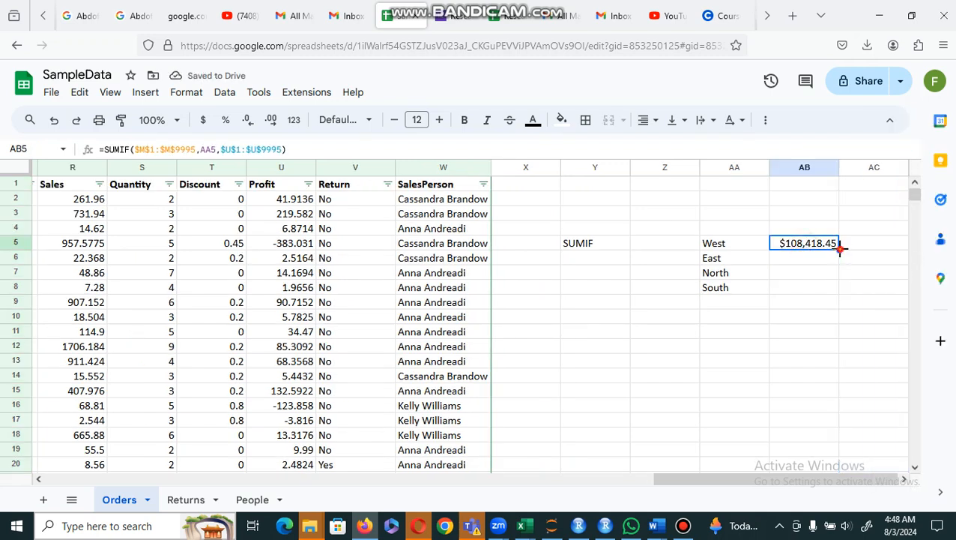
pyautogui.moveTo(840, 249); pyautogui.dragTo(837, 291)
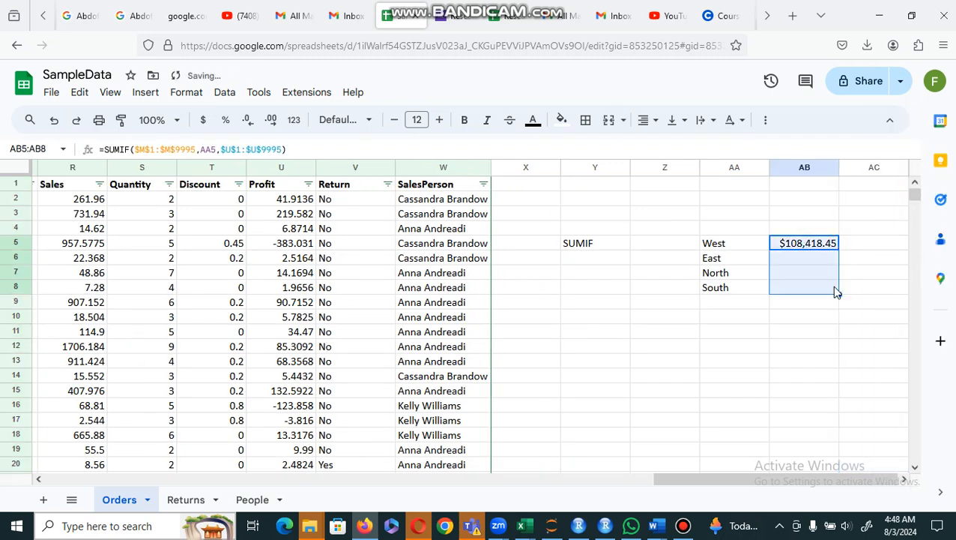
pyautogui.click(838, 273)
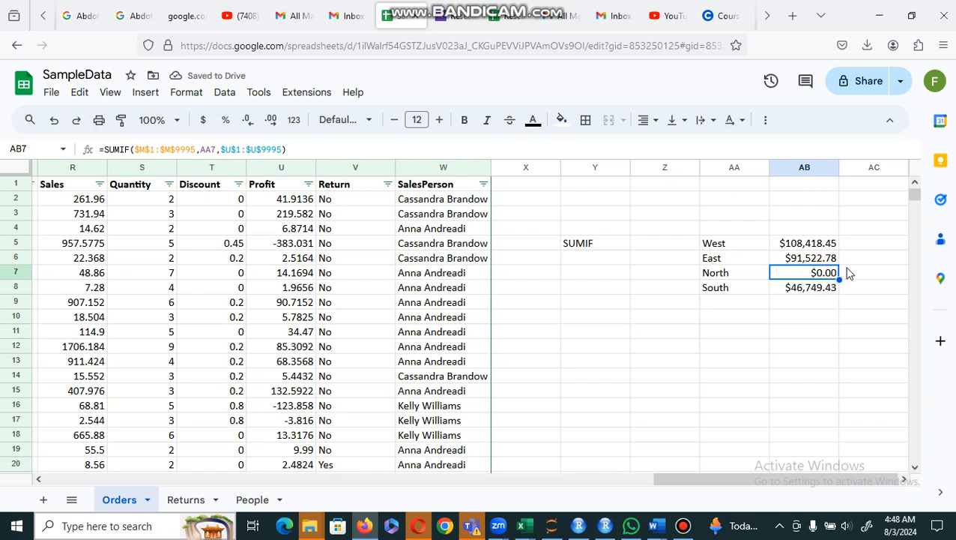
# Inspect the SUMIF formulas in AB5 to AB8 one by one to check their criterion references.
pyautogui.doubleClick(812, 245)
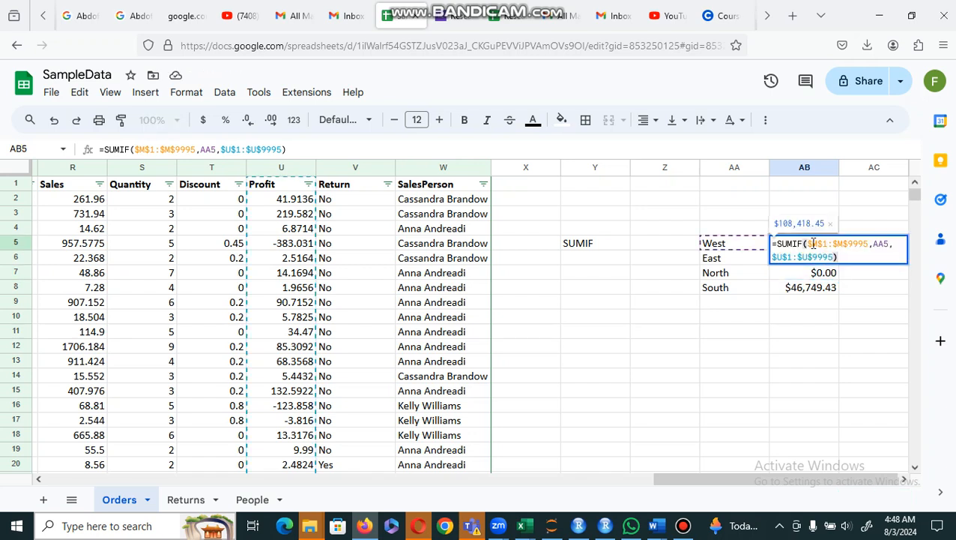
pyautogui.press('Return')
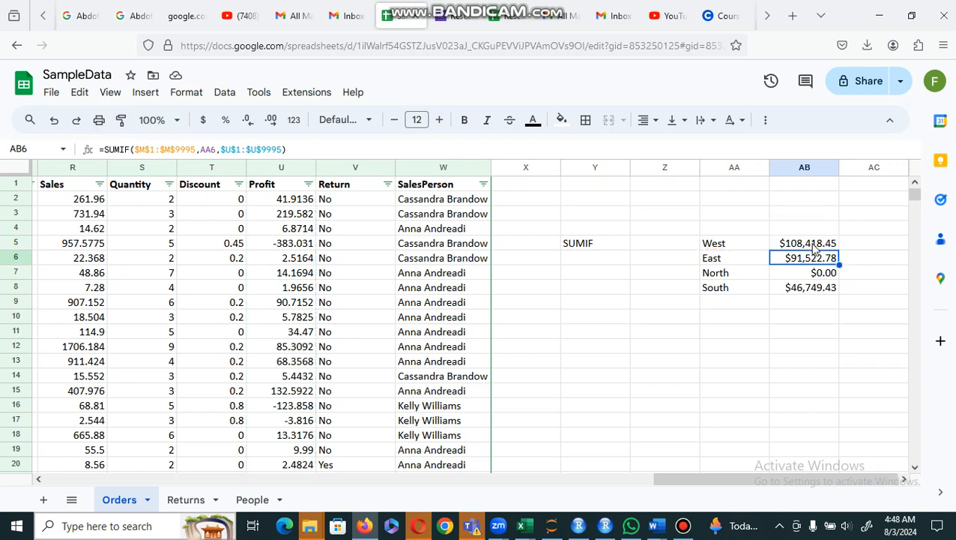
pyautogui.doubleClick(808, 259)
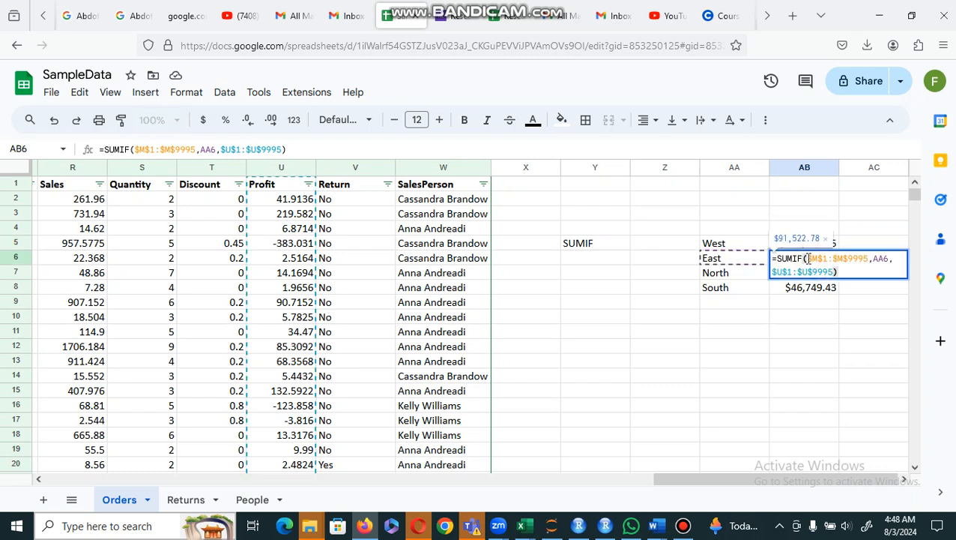
pyautogui.press('Return')
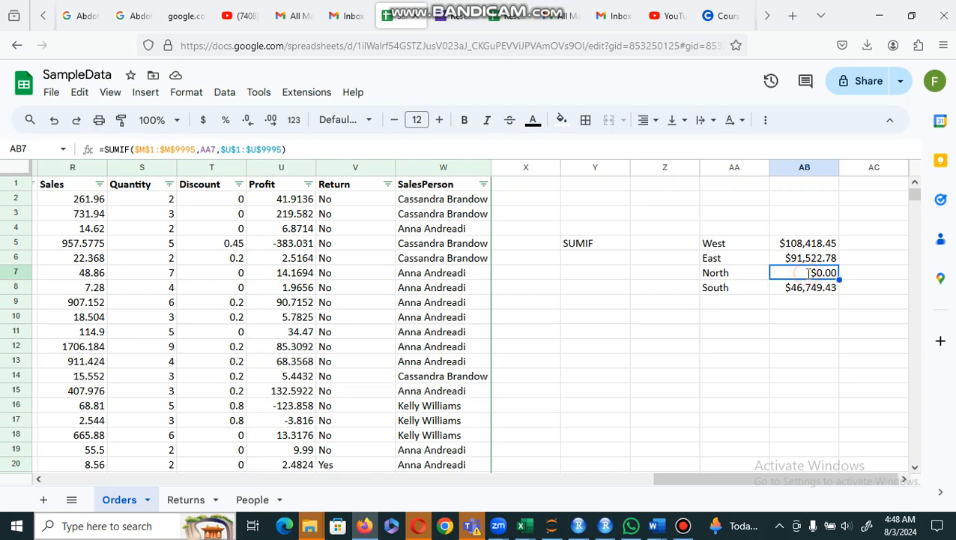
pyautogui.doubleClick(808, 274)
pyautogui.press('Return')
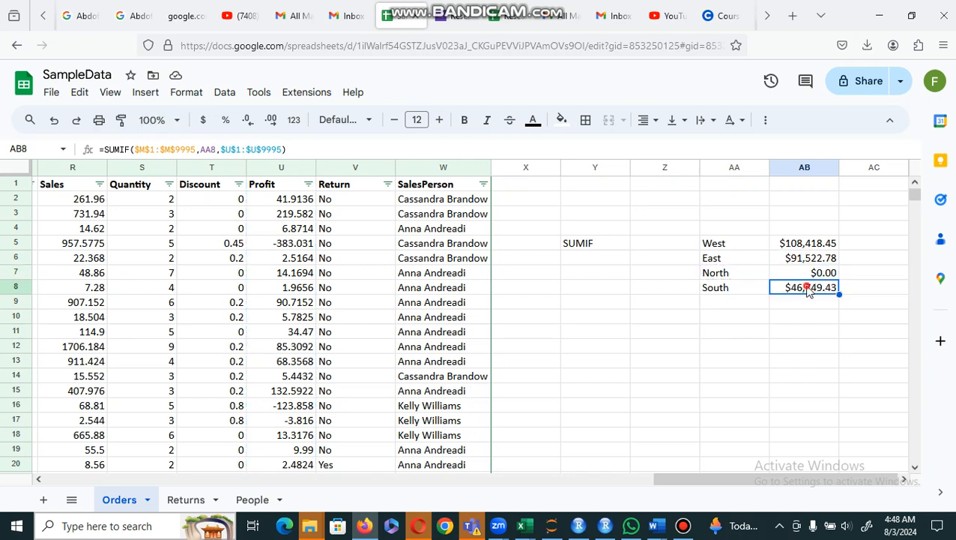
pyautogui.doubleClick(808, 290)
pyautogui.press('Return')
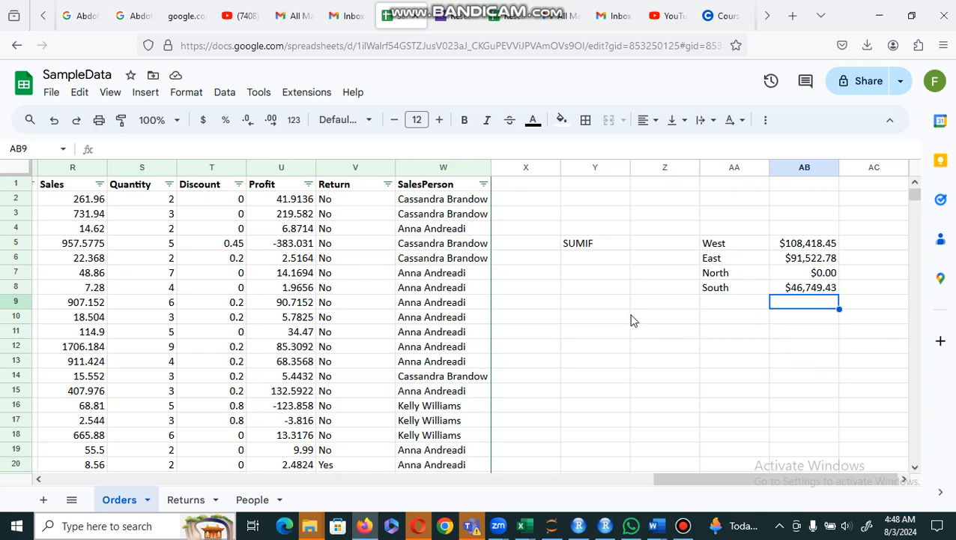
# Total the whole Profit column in Z11 with a SUM formula over U2:U9995.
pyautogui.click(650, 332)
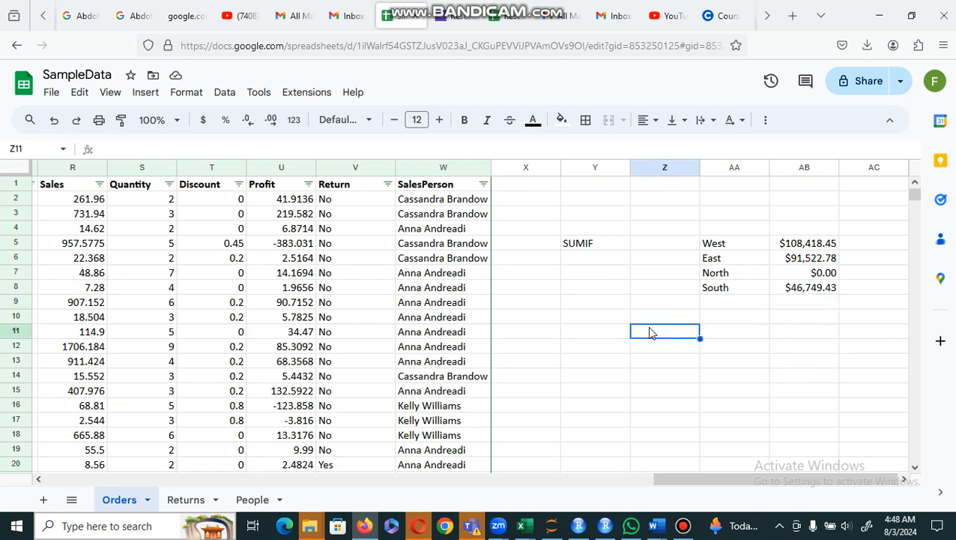
pyautogui.write('=sum')
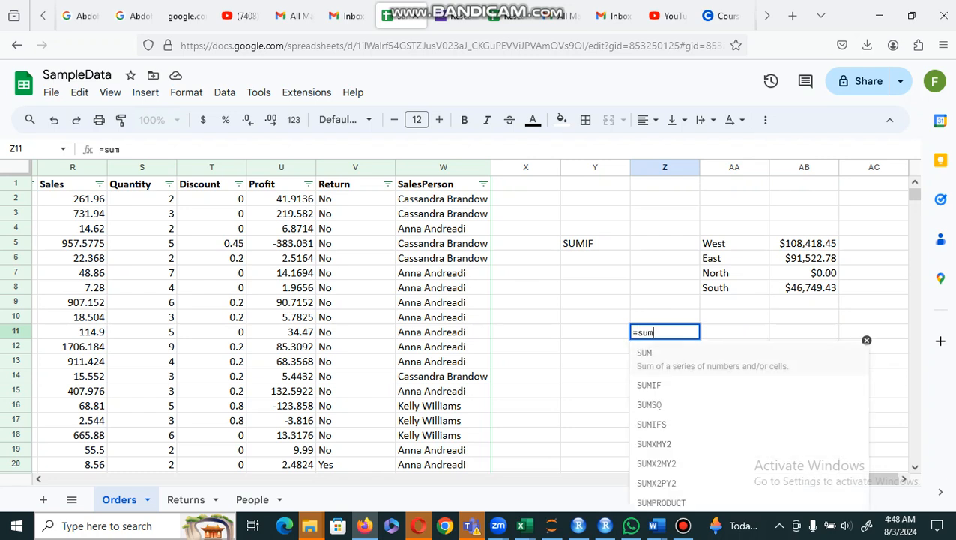
pyautogui.click(672, 362)
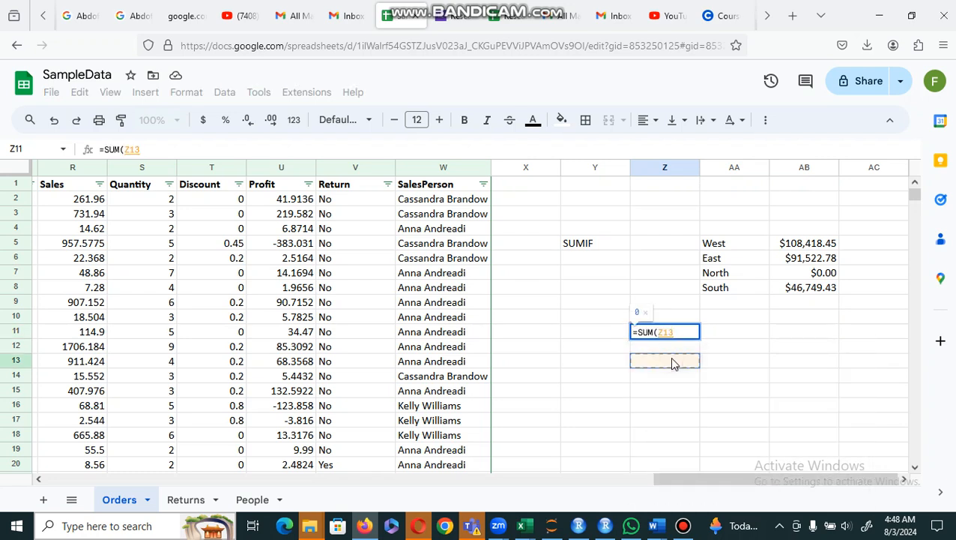
pyautogui.click(289, 203)
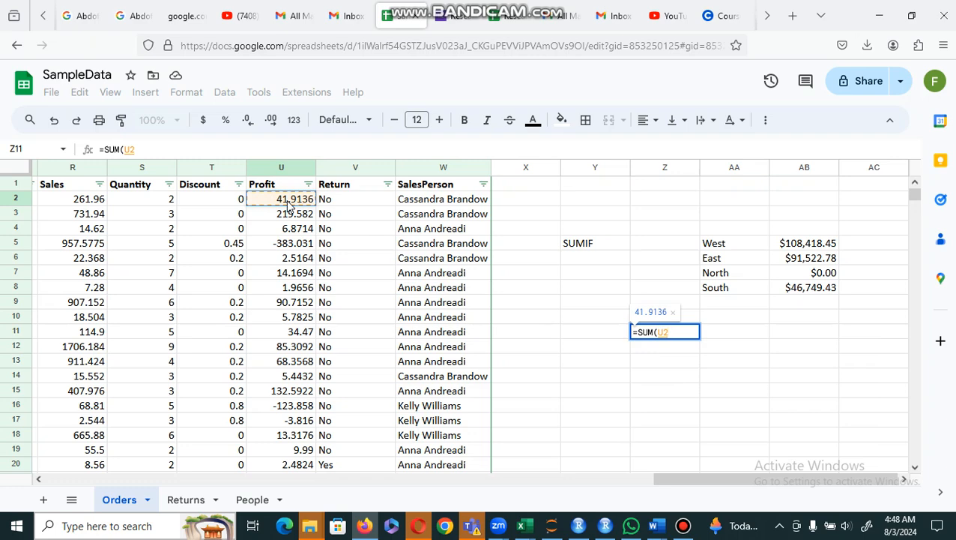
pyautogui.hotkey('ctrl', 'shift', 'Down')
pyautogui.press('Return')
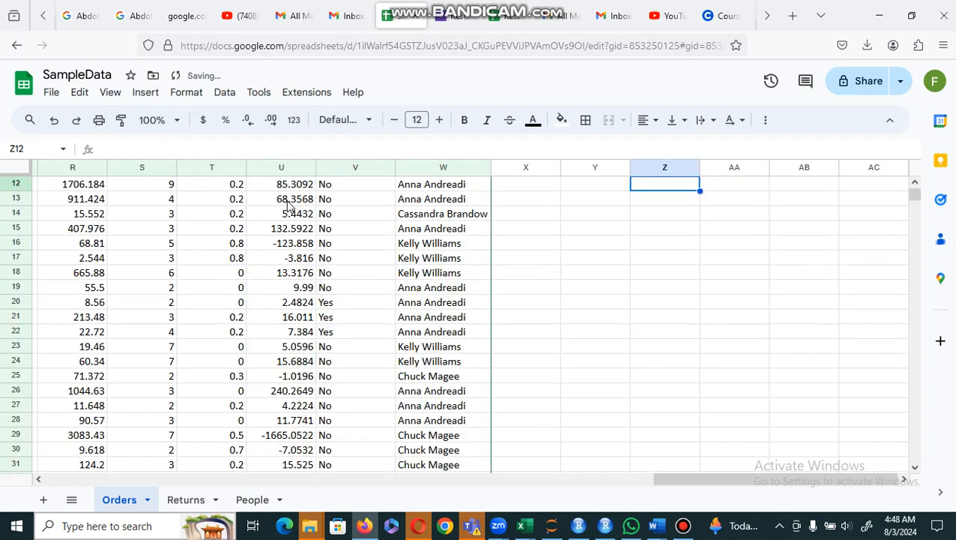
# Format the Profit total in Z11 as dollar currency.
pyautogui.press('Up')
pyautogui.press('Up')
pyautogui.press('Up')
pyautogui.press('Up')
pyautogui.press('Up')
pyautogui.press('Up')
pyautogui.press('Up')
pyautogui.press('Up')
pyautogui.press('Up')
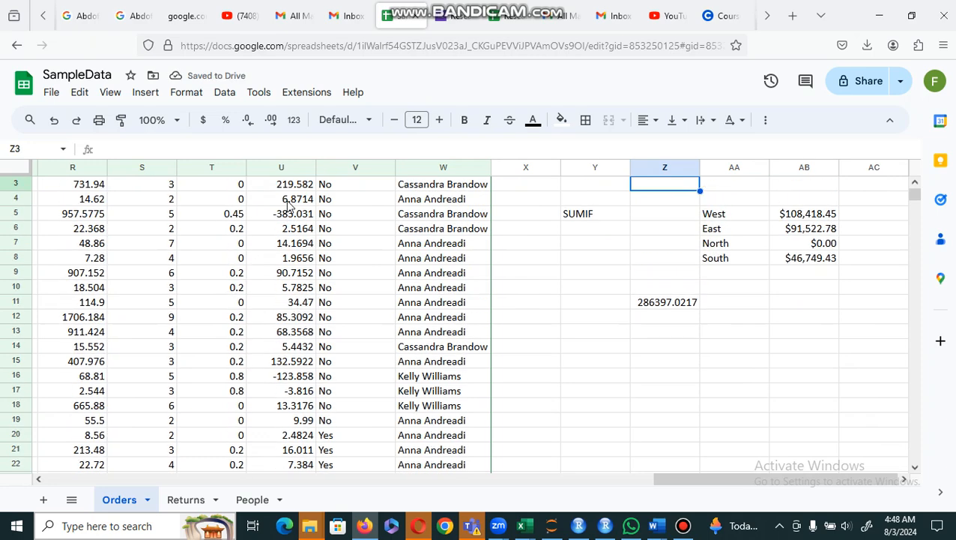
pyautogui.click(662, 302)
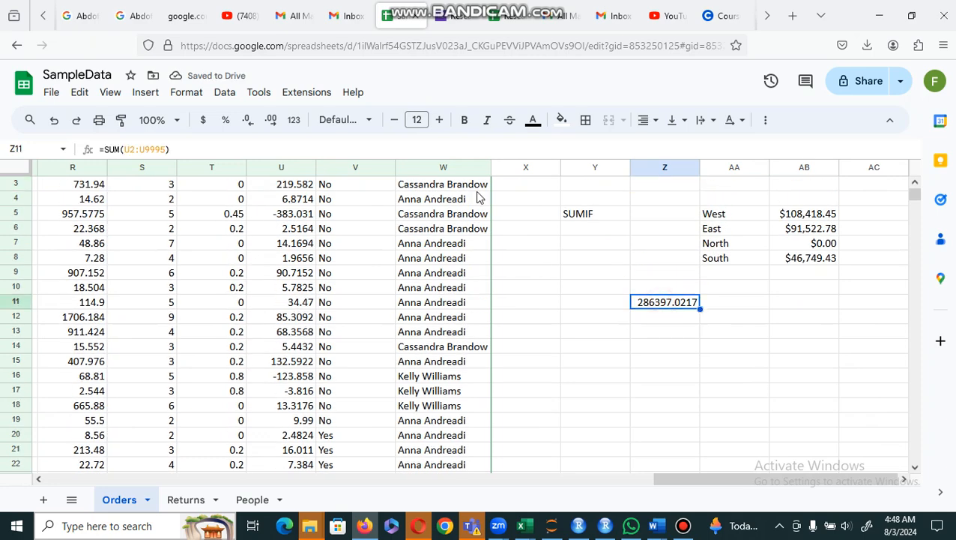
pyautogui.click(203, 120)
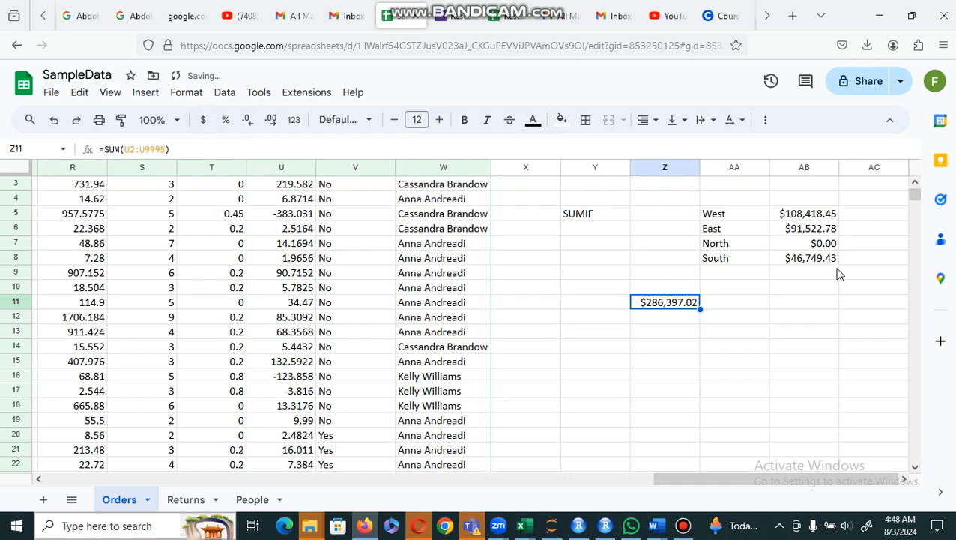
# Select the regional totals AB5:AB8 and set the selection summary to Sum to compare it with the overall Profit total.
pyautogui.click(805, 272)
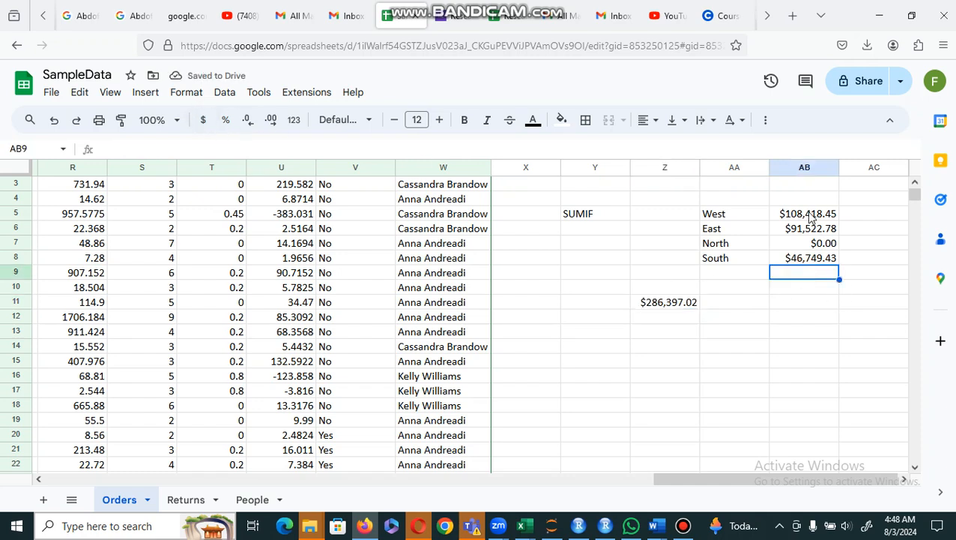
pyautogui.moveTo(811, 217); pyautogui.dragTo(811, 256)
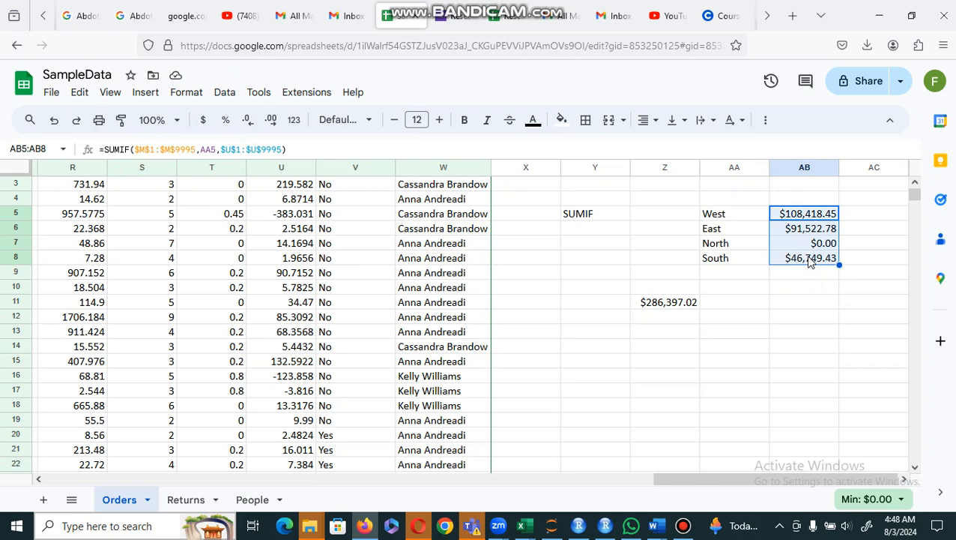
pyautogui.click(805, 287)
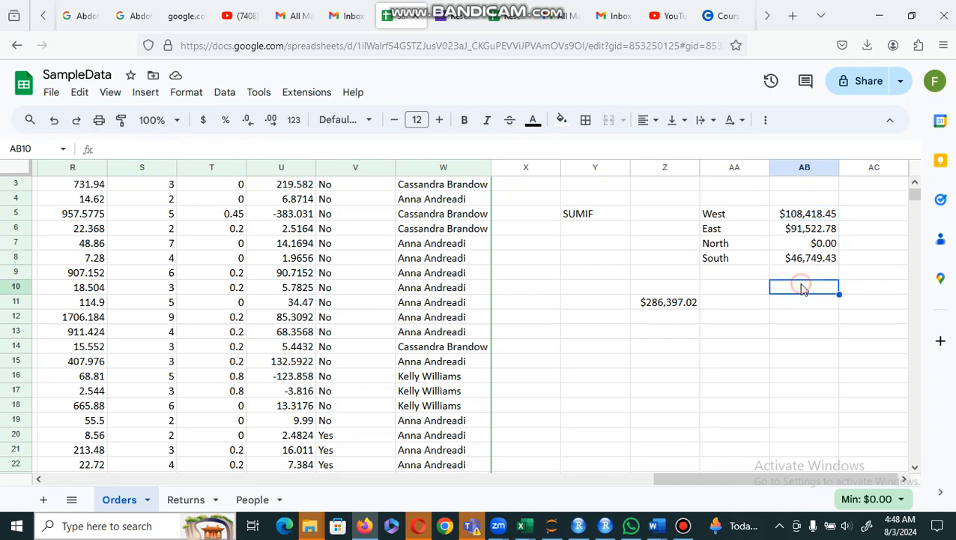
pyautogui.click(809, 217)
pyautogui.moveTo(809, 218); pyautogui.dragTo(807, 261)
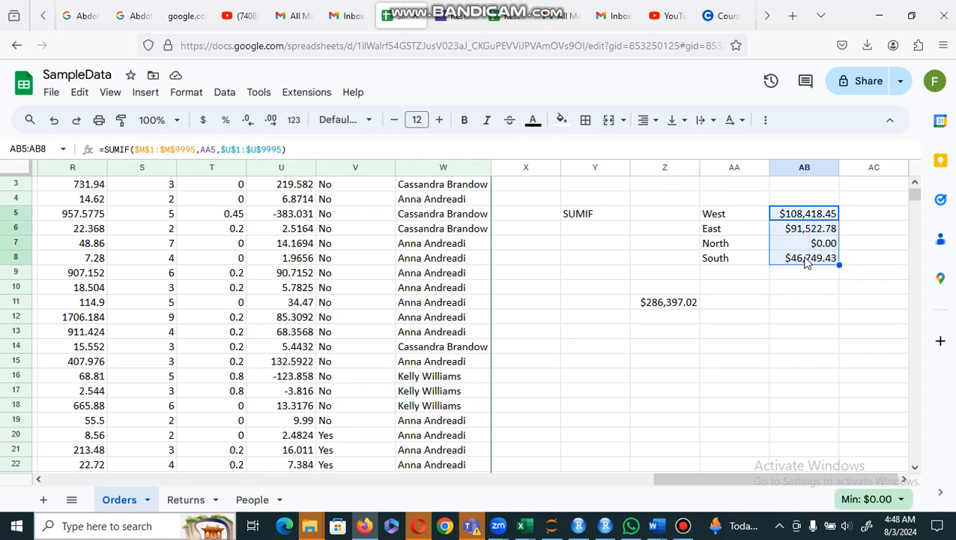
pyautogui.click(900, 500)
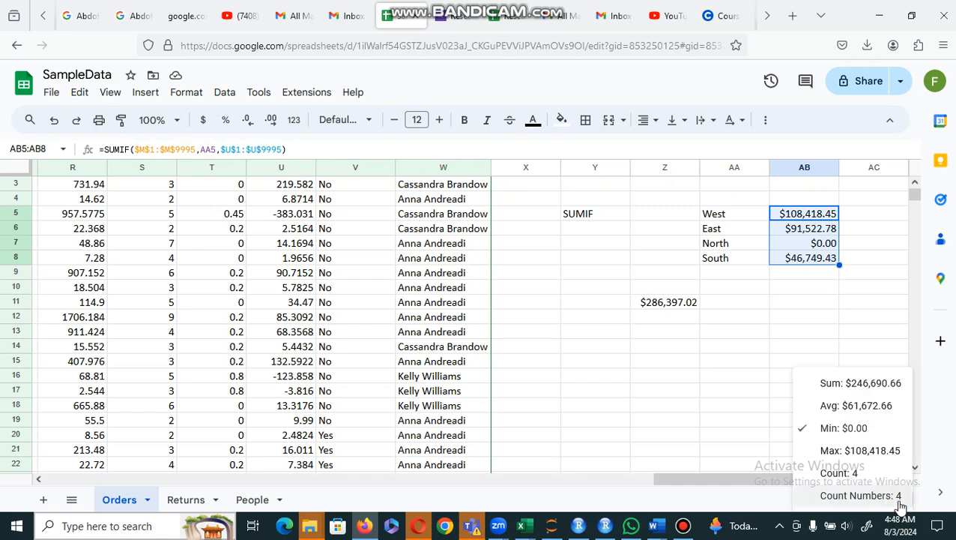
pyautogui.click(827, 384)
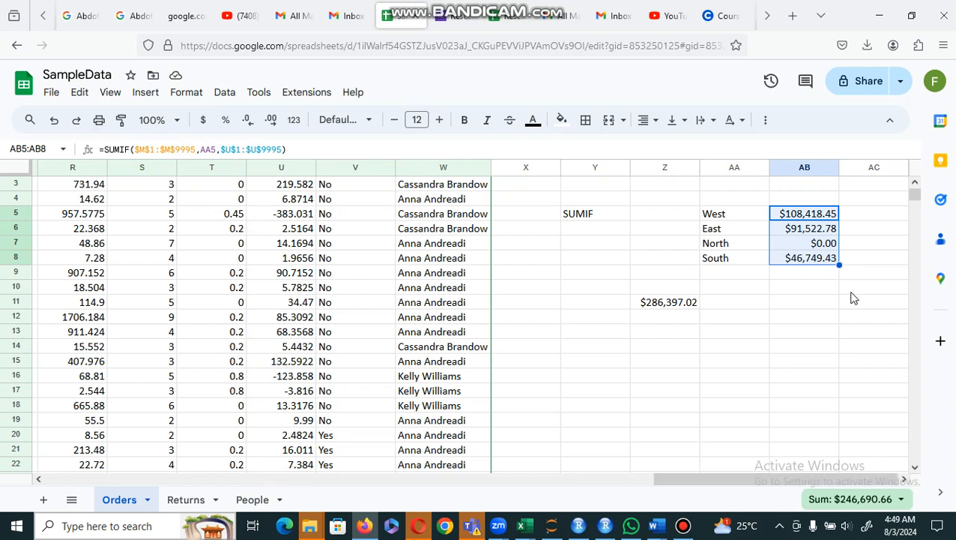
# Inspect the SUMIF formulas for North in AB7 and South in AB8 to check their ranges and criterion references.
pyautogui.click(809, 261)
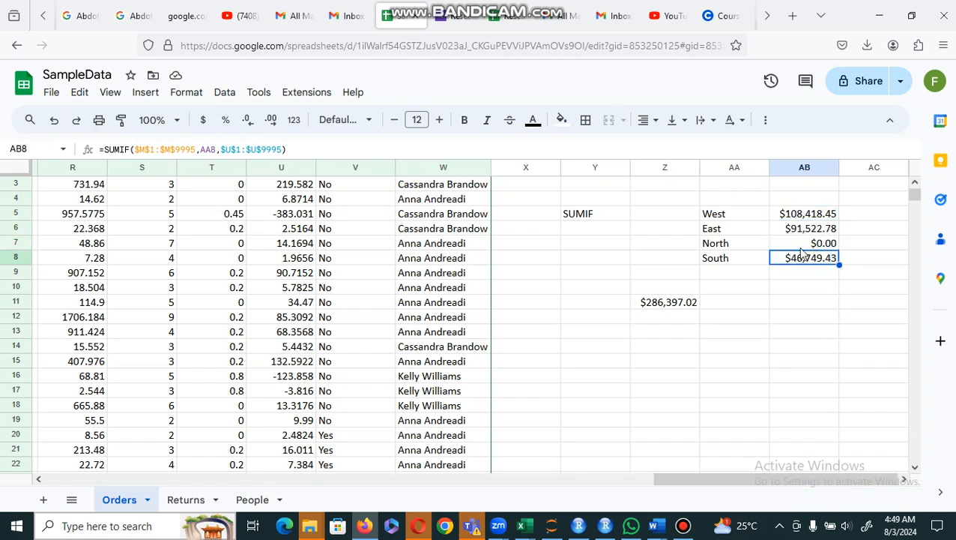
pyautogui.click(800, 248)
pyautogui.doubleClick(799, 245)
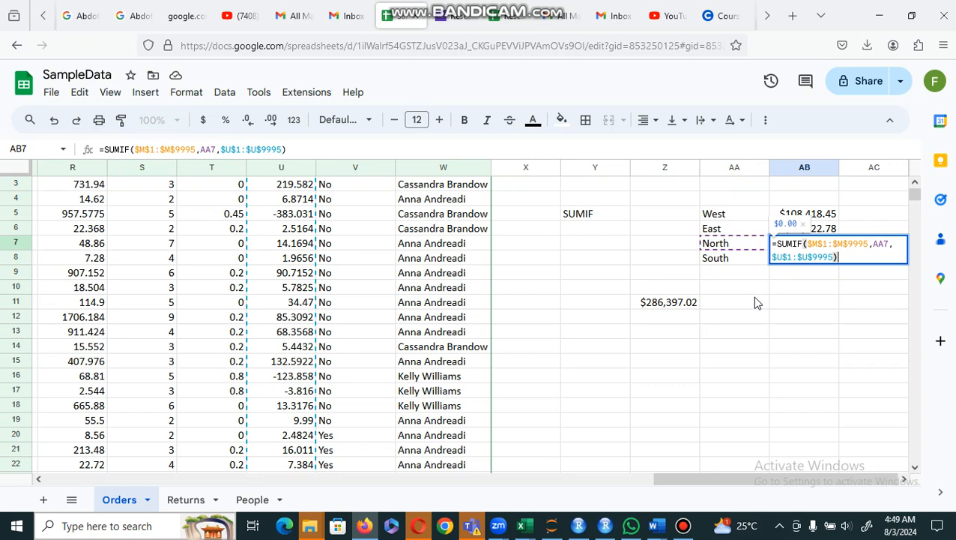
pyautogui.press('Return')
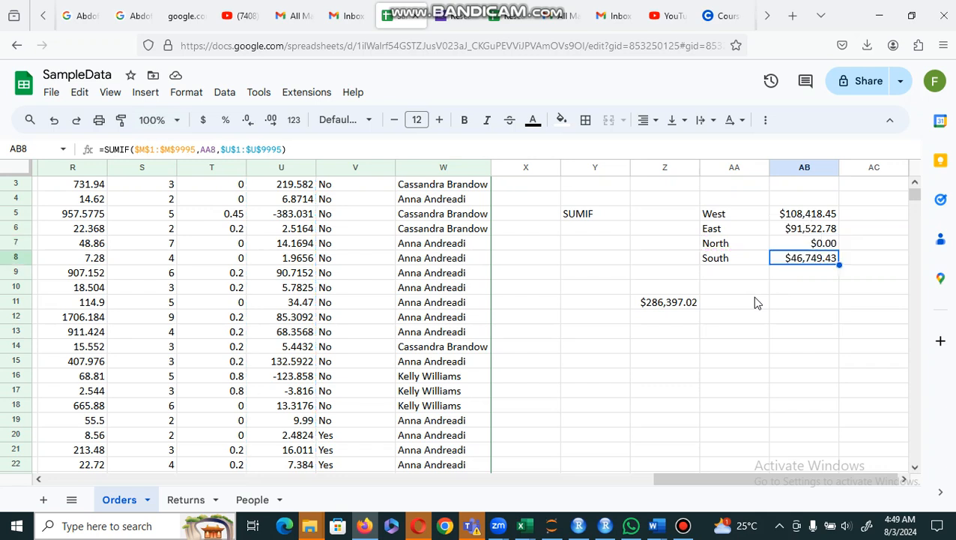
pyautogui.doubleClick(802, 258)
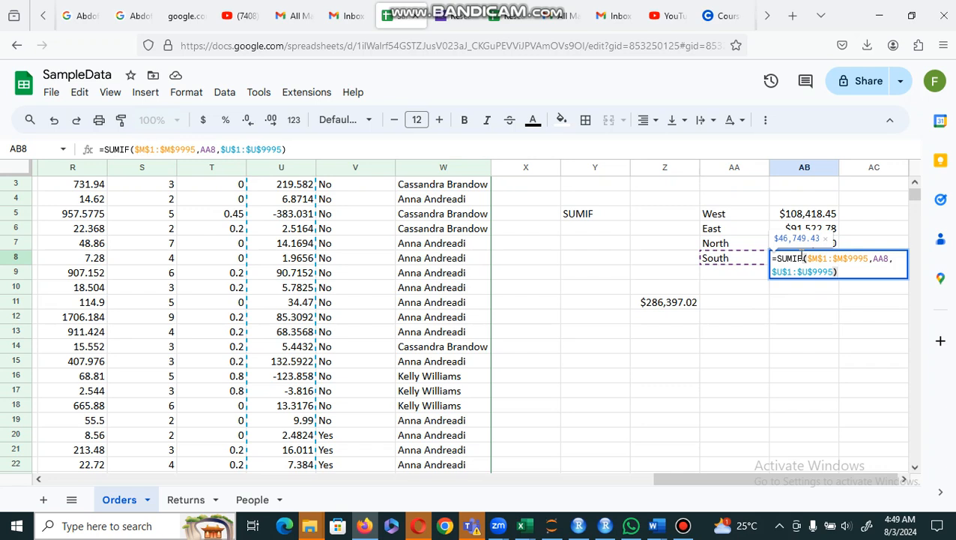
pyautogui.press('Return')
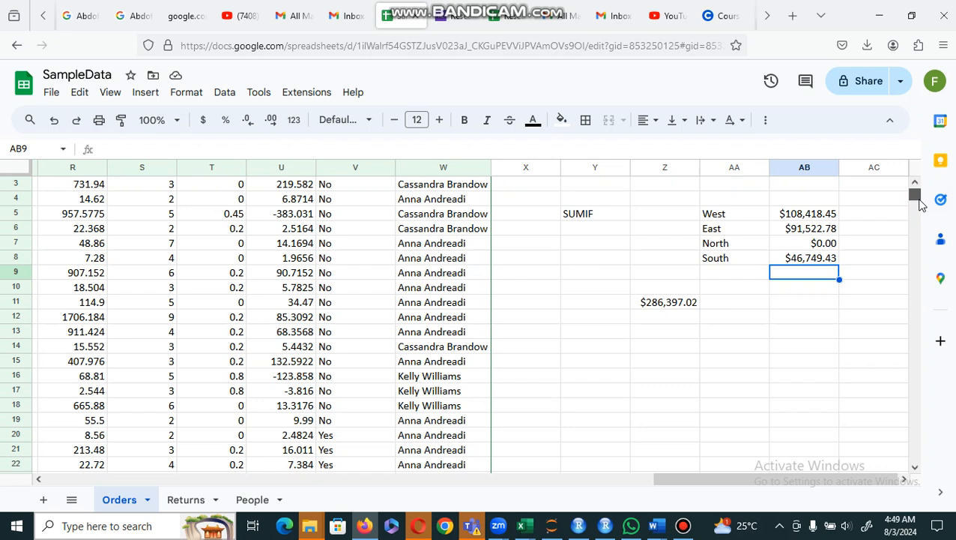
# Examine the Region column M of the orders table from its header down to row 166 to check which region names occur.
pyautogui.moveTo(920, 204); pyautogui.dragTo(920, 192)
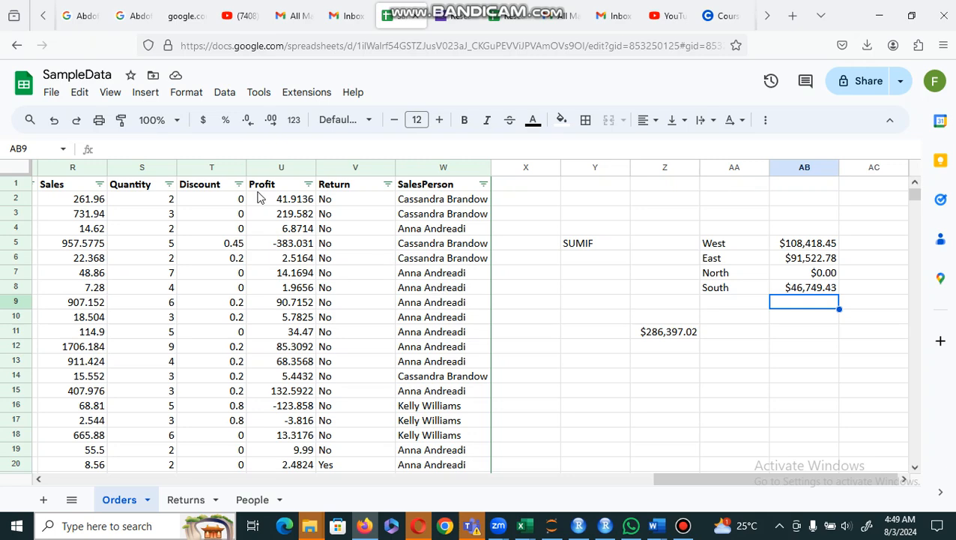
pyautogui.click(228, 193)
pyautogui.press('Left')
pyautogui.press('Left')
pyautogui.press('Left')
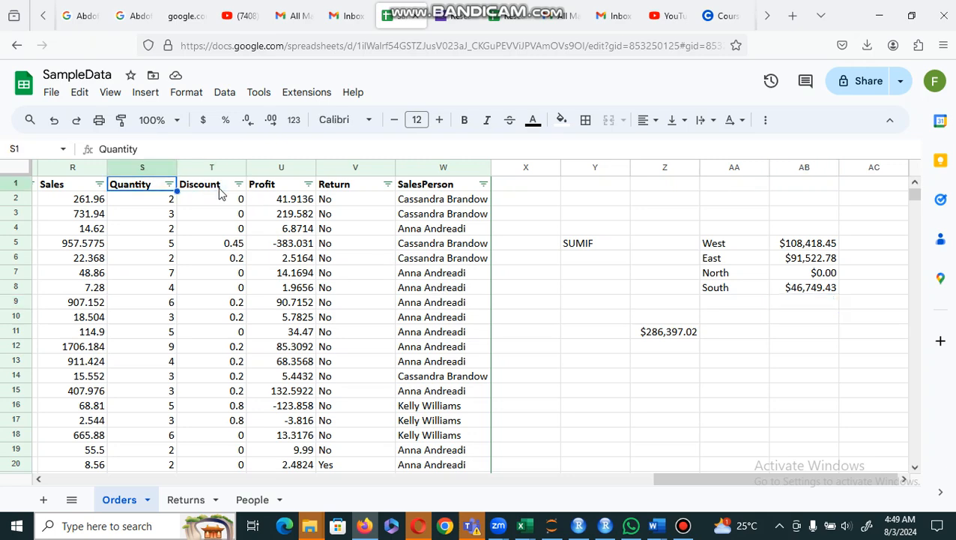
pyautogui.press('Left')
pyautogui.press('Left')
pyautogui.press('Right')
pyautogui.press('Right')
pyautogui.press('Right')
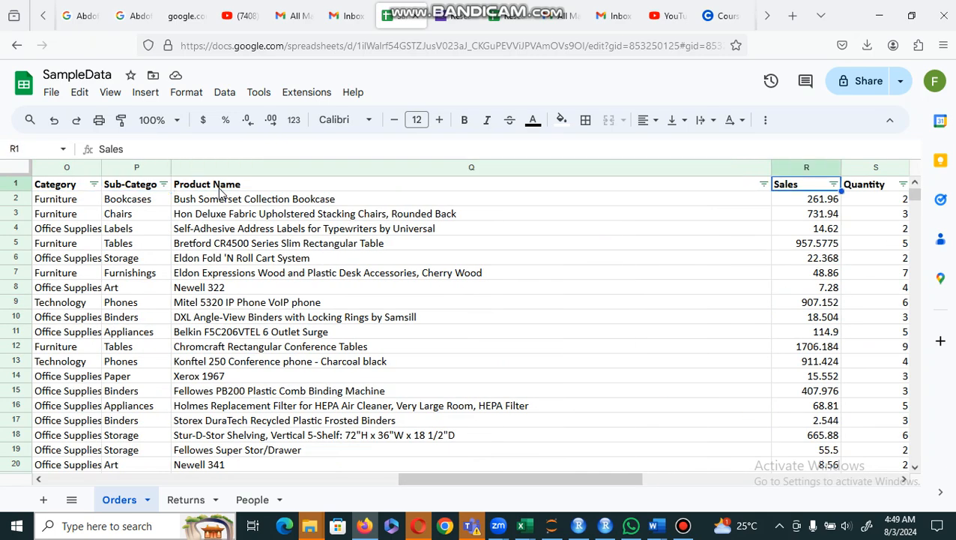
pyautogui.press('Left')
pyautogui.press('Left')
pyautogui.press('Left')
pyautogui.press('Left')
pyautogui.press('Left')
pyautogui.press('Left')
pyautogui.press('Left')
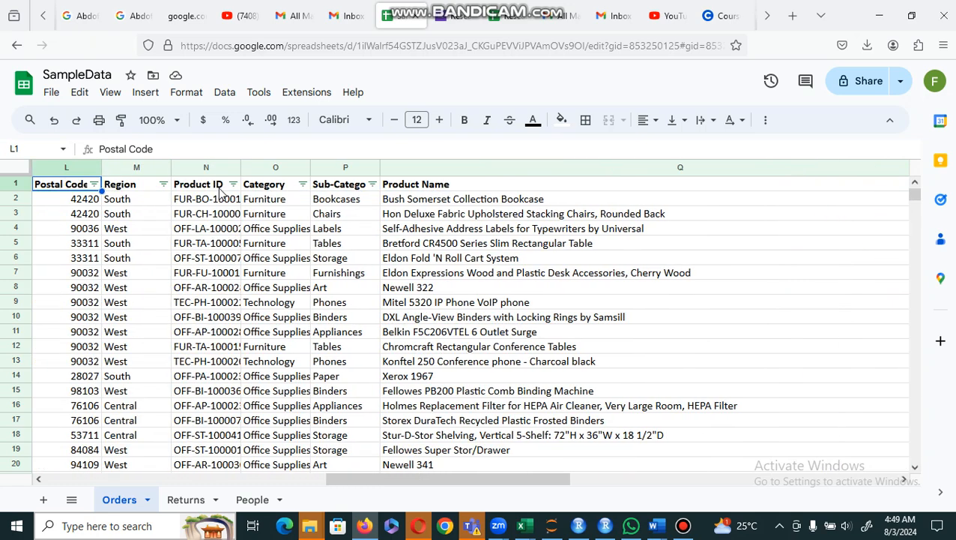
pyautogui.press('Left')
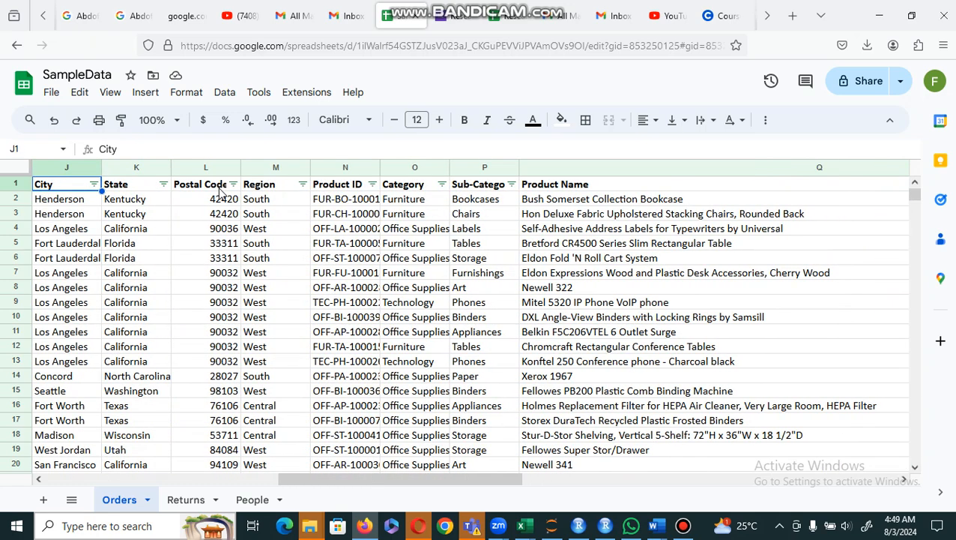
pyautogui.press('Right')
pyautogui.press('Right')
pyautogui.press('Right')
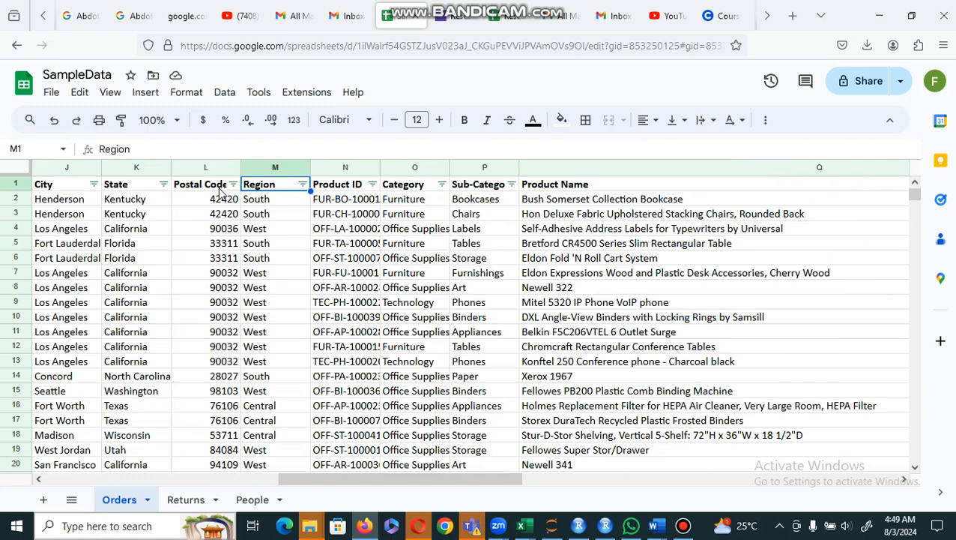
pyautogui.press('Left')
pyautogui.press('Down')
pyautogui.press('Down')
pyautogui.press('Down')
pyautogui.press('Down')
pyautogui.press('Down')
pyautogui.press('Down')
pyautogui.press('Down')
pyautogui.press('Down')
pyautogui.press('Down')
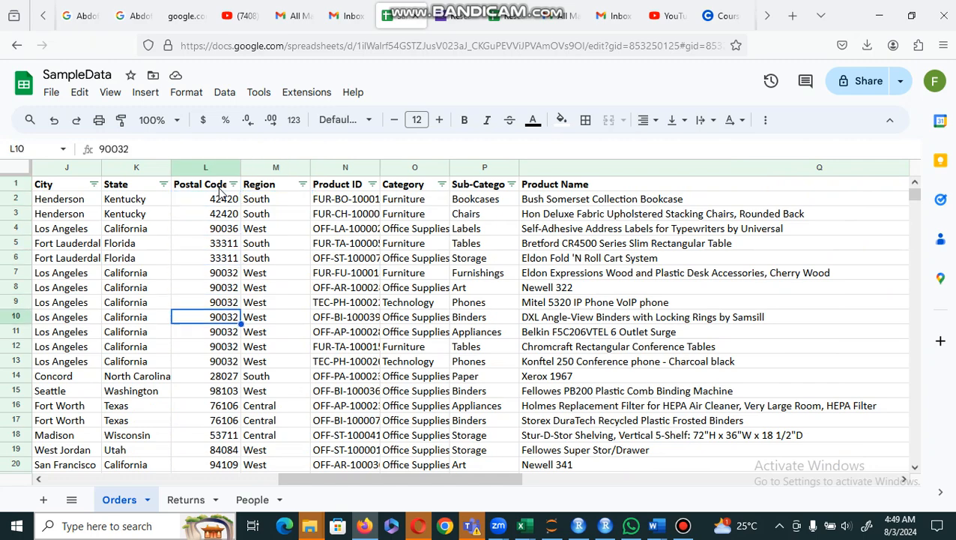
pyautogui.press('Down')
pyautogui.press('Right')
pyautogui.press('Down')
pyautogui.press('Down')
pyautogui.press('Down')
pyautogui.press('Down')
pyautogui.press('Down')
pyautogui.press('Down')
pyautogui.press('Down')
pyautogui.press('Down')
pyautogui.press('Down')
pyautogui.press('Down')
pyautogui.press('Down')
pyautogui.press('Down')
pyautogui.press('Down')
pyautogui.press('Down')
pyautogui.press('Down')
pyautogui.press('Down')
pyautogui.press('Down')
pyautogui.press('Down')
pyautogui.press('Down')
pyautogui.press('Down')
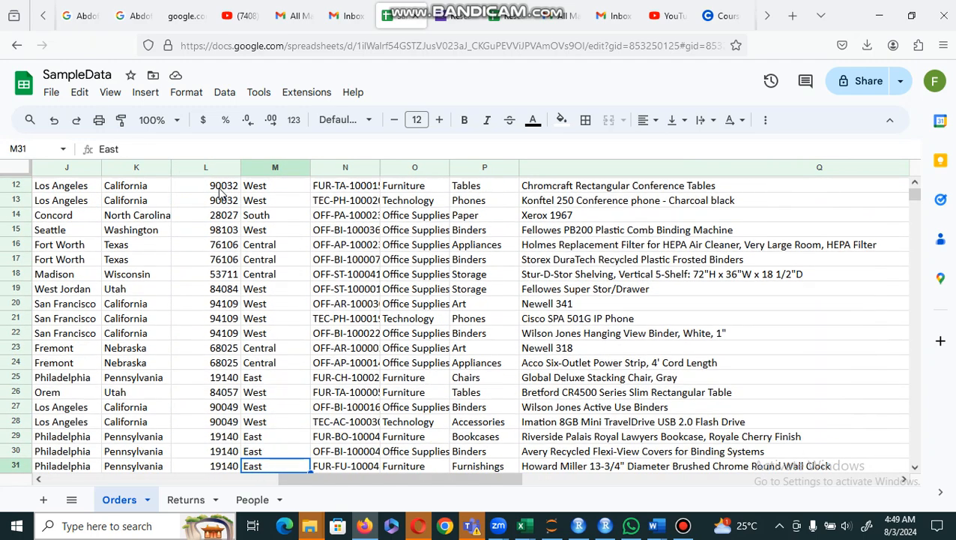
pyautogui.press('Down')
pyautogui.press('Down')
pyautogui.press('Down')
pyautogui.press('Down')
pyautogui.press('Down')
pyautogui.press('Down')
pyautogui.press('Down')
pyautogui.press('Down')
pyautogui.press('Down')
pyautogui.press('Down')
pyautogui.press('Down')
pyautogui.press('Down')
pyautogui.press('Down')
pyautogui.press('Down')
pyautogui.press('Down')
pyautogui.press('Down')
pyautogui.press('Down')
pyautogui.press('Down')
pyautogui.press('Down')
pyautogui.press('Down')
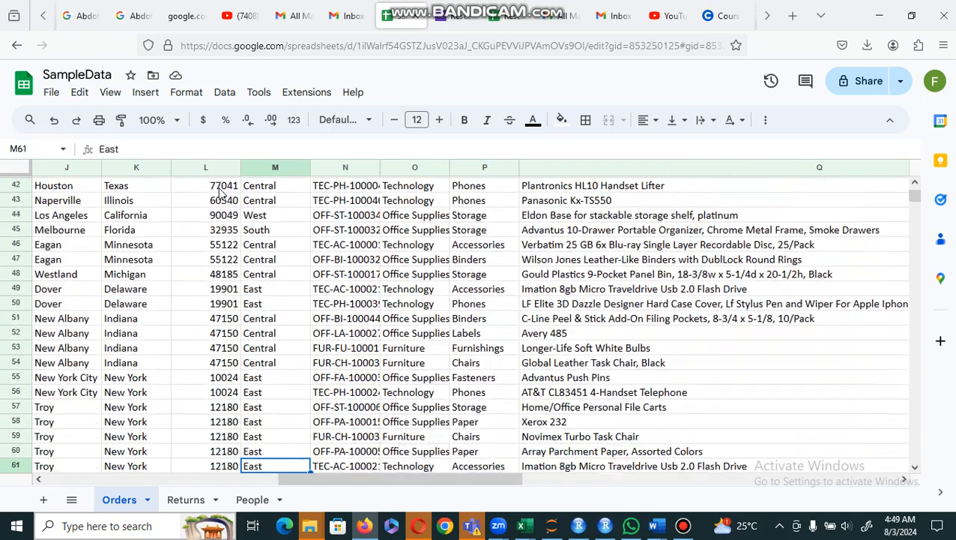
pyautogui.press('Down')
pyautogui.press('Down')
pyautogui.press('Down')
pyautogui.press('Down')
pyautogui.press('Down')
pyautogui.press('Down')
pyautogui.press('Down')
pyautogui.press('Down')
pyautogui.press('Down')
pyautogui.press('Down')
pyautogui.press('Down')
pyautogui.press('Down')
pyautogui.press('Down')
pyautogui.press('Down')
pyautogui.press('Down')
pyautogui.press('Down')
pyautogui.press('Down')
pyautogui.press('Down')
pyautogui.press('Down')
pyautogui.press('Down')
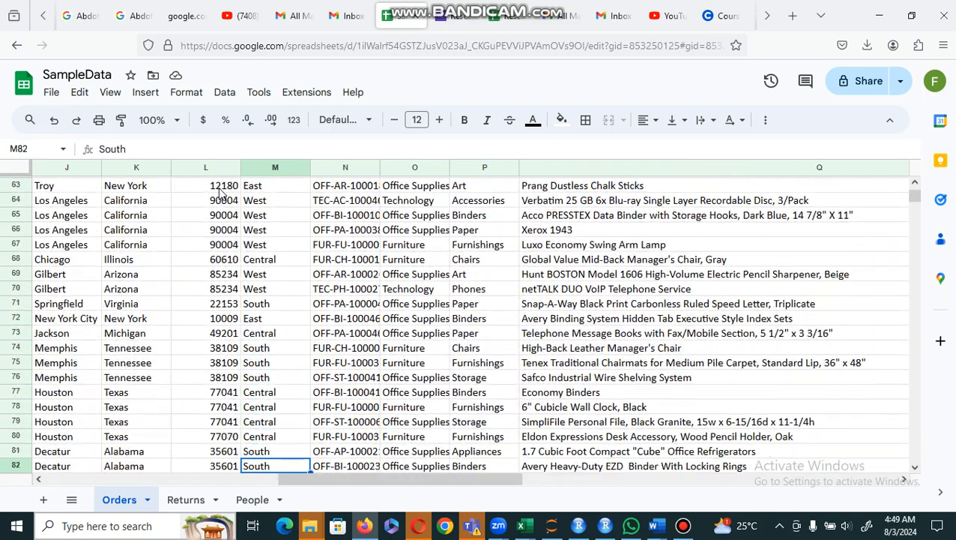
pyautogui.press('Down')
pyautogui.press('Down')
pyautogui.press('Down')
pyautogui.press('Down')
pyautogui.press('Down')
pyautogui.press('Down')
pyautogui.press('Down')
pyautogui.press('Down')
pyautogui.press('Down')
pyautogui.press('Down')
pyautogui.press('Down')
pyautogui.press('Down')
pyautogui.press('Down')
pyautogui.press('Down')
pyautogui.press('Down')
pyautogui.press('Down')
pyautogui.press('Down')
pyautogui.press('Down')
pyautogui.press('Down')
pyautogui.press('Down')
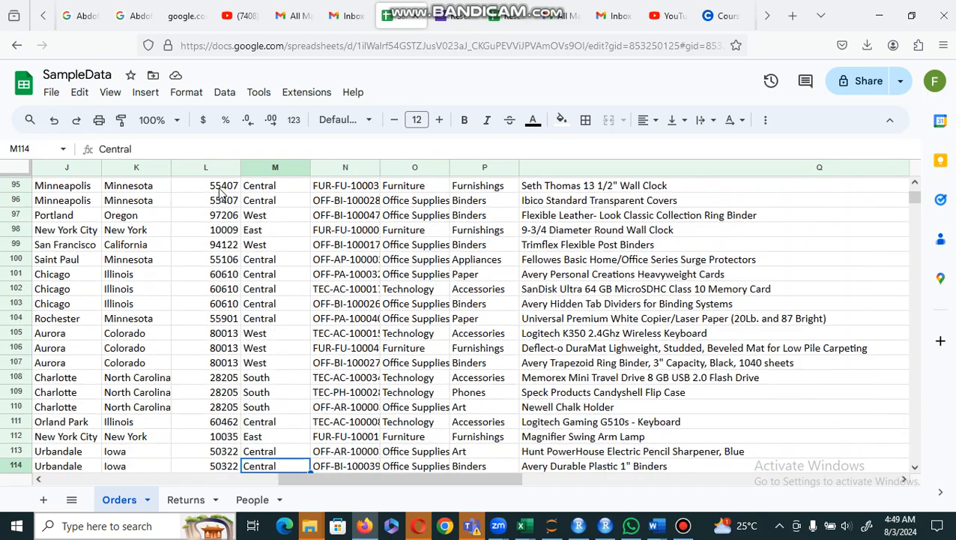
pyautogui.press('Down')
pyautogui.press('Down')
pyautogui.press('Down')
pyautogui.press('Down')
pyautogui.press('Down')
pyautogui.press('Down')
pyautogui.press('Down')
pyautogui.press('Down')
pyautogui.press('Down')
pyautogui.press('Down')
pyautogui.press('Down')
pyautogui.press('Down')
pyautogui.press('Down')
pyautogui.press('Down')
pyautogui.press('Down')
pyautogui.press('Down')
pyautogui.press('Down')
pyautogui.press('Down')
pyautogui.press('Down')
pyautogui.press('Down')
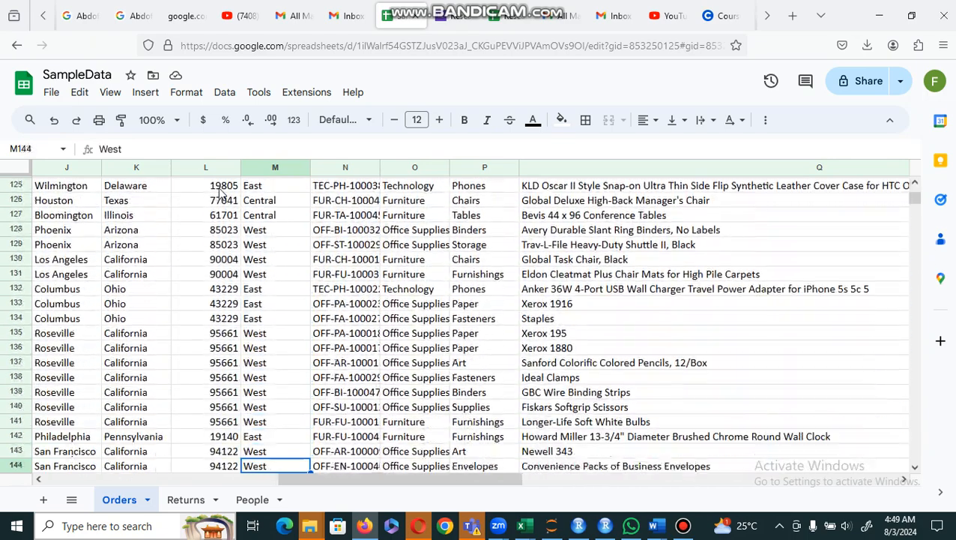
pyautogui.press('Down')
pyautogui.press('Down')
pyautogui.press('Down')
pyautogui.press('Down')
pyautogui.press('Down')
pyautogui.press('Down')
pyautogui.press('Down')
pyautogui.press('Down')
pyautogui.press('Down')
pyautogui.press('Down')
pyautogui.press('Down')
pyautogui.press('Down')
pyautogui.press('Down')
pyautogui.press('Down')
pyautogui.press('Down')
pyautogui.press('Down')
pyautogui.press('Down')
pyautogui.press('Down')
pyautogui.press('Down')
pyautogui.press('Down')
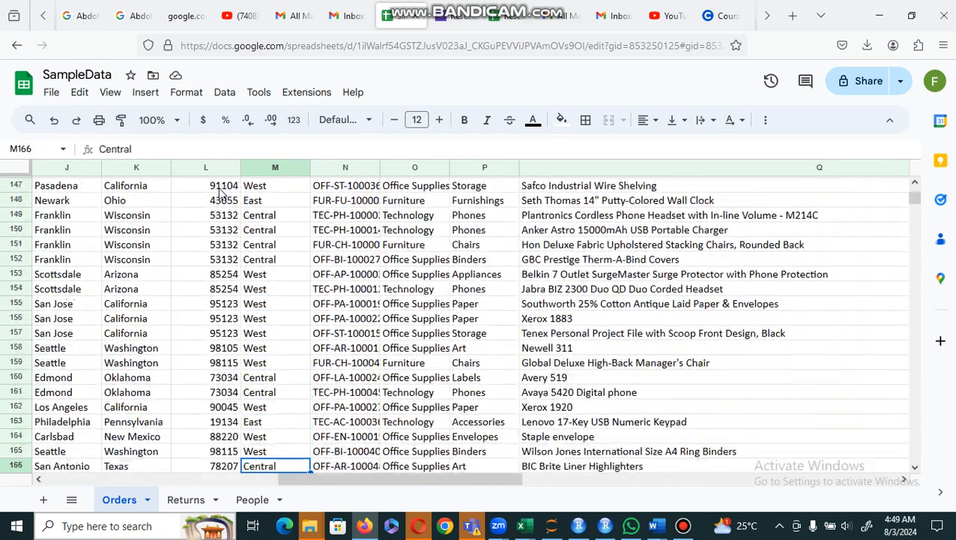
# Continue examining the Region column M from row 166 down to row 211 for the region names used.
pyautogui.press('Down')
pyautogui.press('Down')
pyautogui.press('Down')
pyautogui.press('Down')
pyautogui.press('Down')
pyautogui.press('Down')
pyautogui.press('Down')
pyautogui.press('Down')
pyautogui.press('Down')
pyautogui.press('Down')
pyautogui.press('Down')
pyautogui.press('Down')
pyautogui.press('Down')
pyautogui.press('Down')
pyautogui.press('Down')
pyautogui.press('Down')
pyautogui.press('Down')
pyautogui.press('Down')
pyautogui.press('Down')
pyautogui.press('Down')
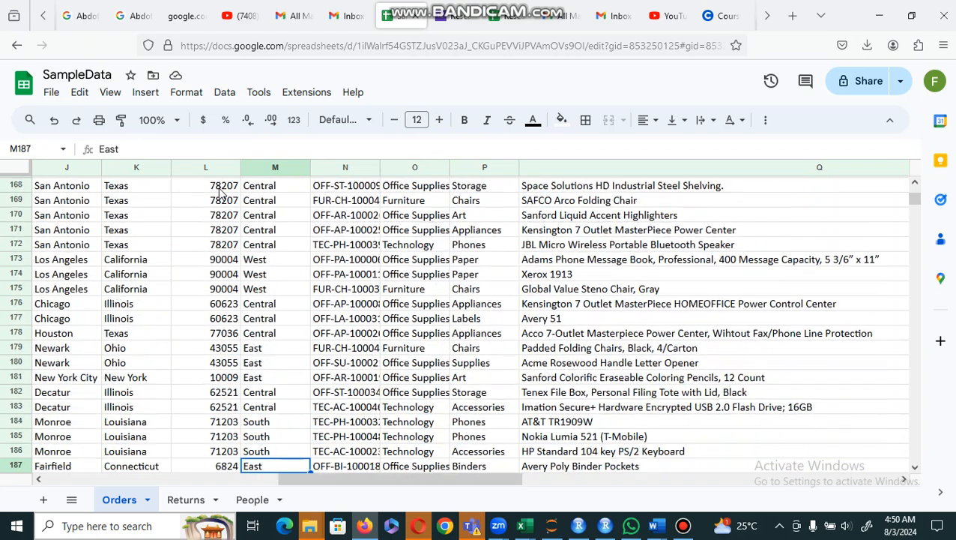
pyautogui.press('Down')
pyautogui.press('Down')
pyautogui.press('Down')
pyautogui.press('Down')
pyautogui.press('Down')
pyautogui.press('Down')
pyautogui.press('Down')
pyautogui.press('Down')
pyautogui.press('Down')
pyautogui.press('Down')
pyautogui.press('Down')
pyautogui.press('Down')
pyautogui.press('Down')
pyautogui.press('Down')
pyautogui.press('Down')
pyautogui.press('Down')
pyautogui.press('Down')
pyautogui.press('Down')
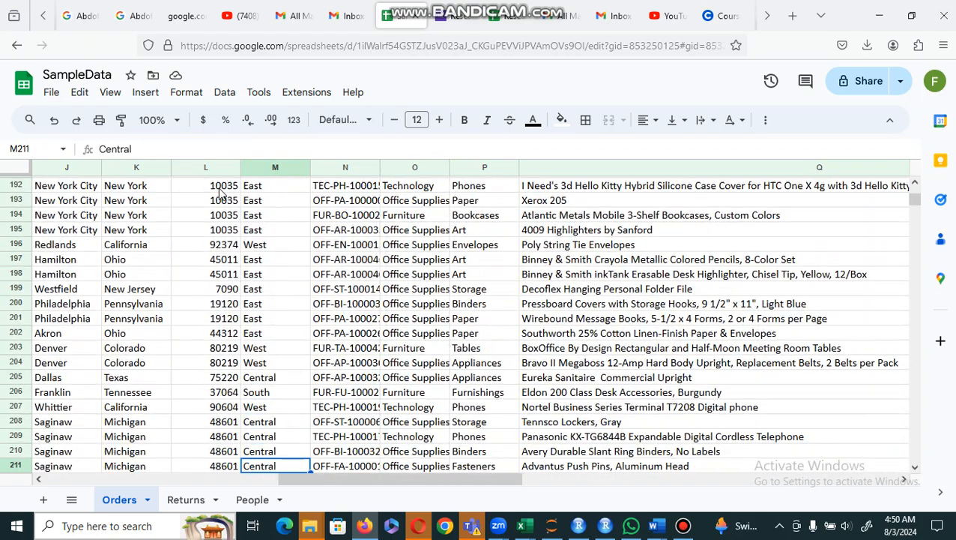
# Review the distinct region names in the Region column's filter list and accept it without changing the selection.
pyautogui.hotkey('ctrl', 'Up')
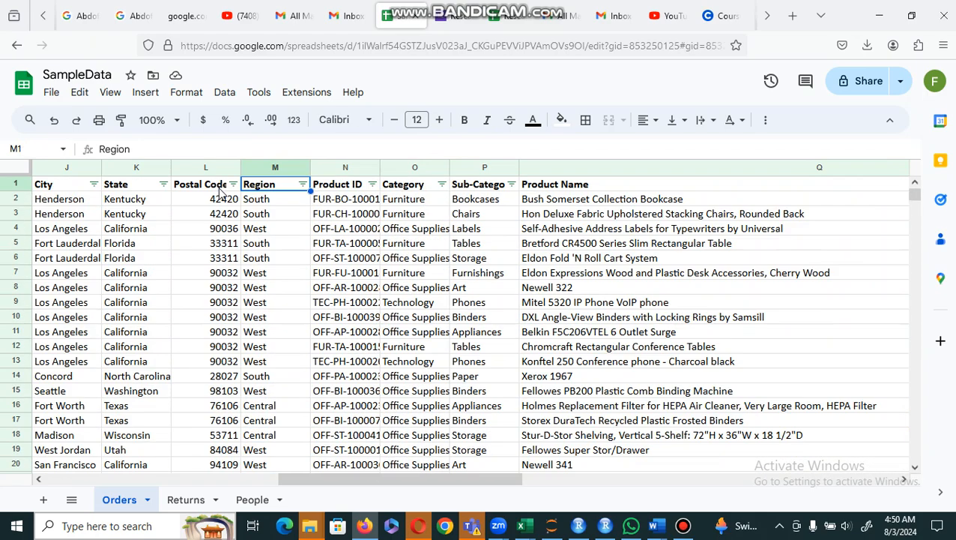
pyautogui.click(303, 185)
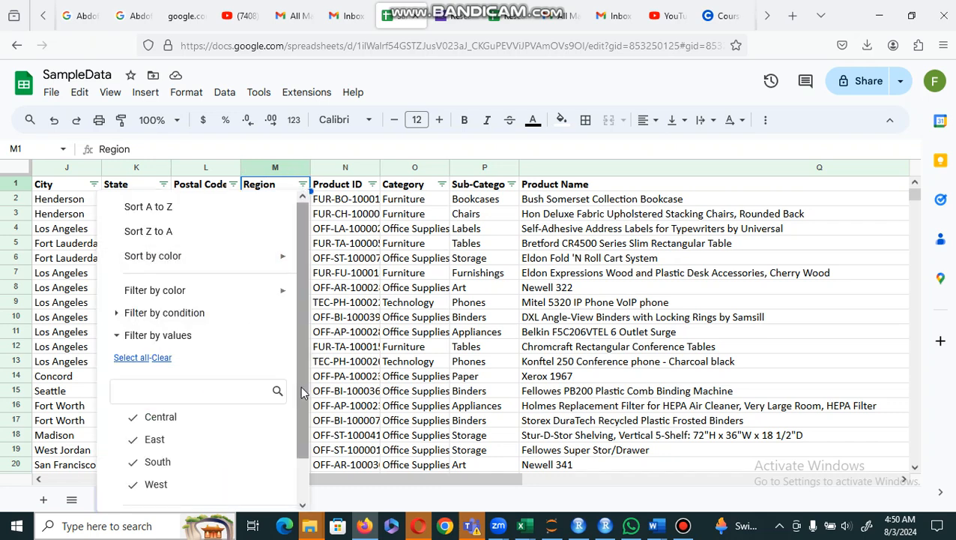
pyautogui.scroll(-1, 300, 397)
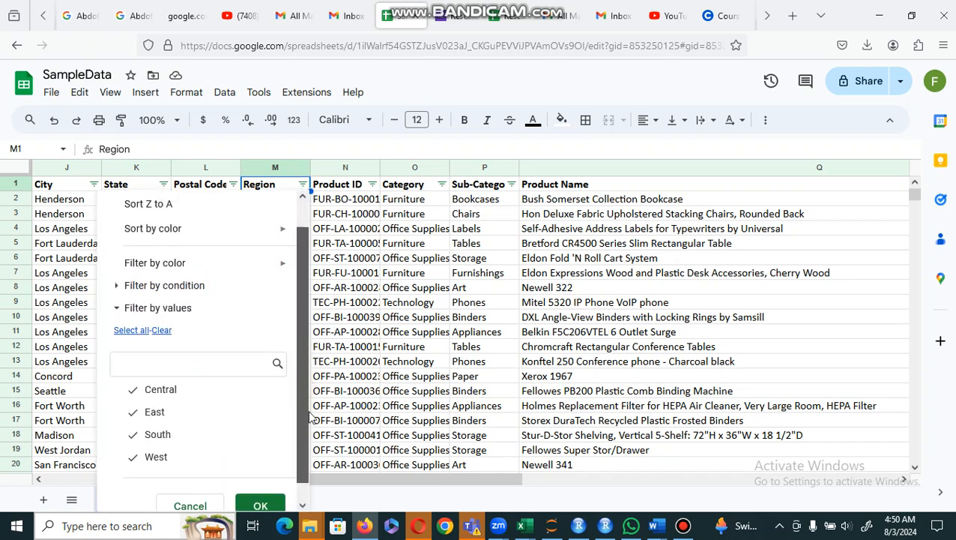
pyautogui.scroll(-1, 308, 427)
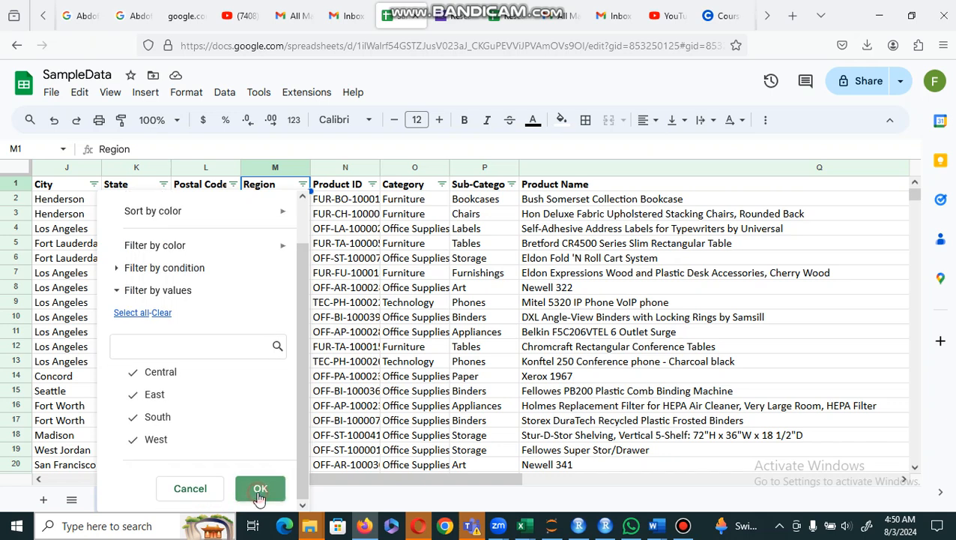
pyautogui.click(260, 491)
pyautogui.click(298, 386)
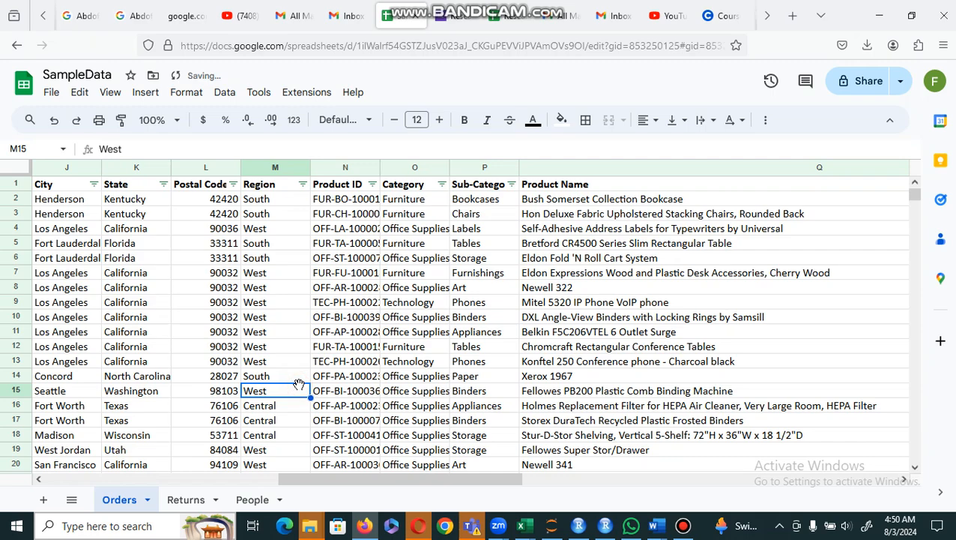
# Total the regional profits below the South amount in AB9 with =SUM(AB5:AB8).
pyautogui.hotkey('ctrl', 'Up')
pyautogui.press('Right')
pyautogui.press('Right')
pyautogui.press('Right')
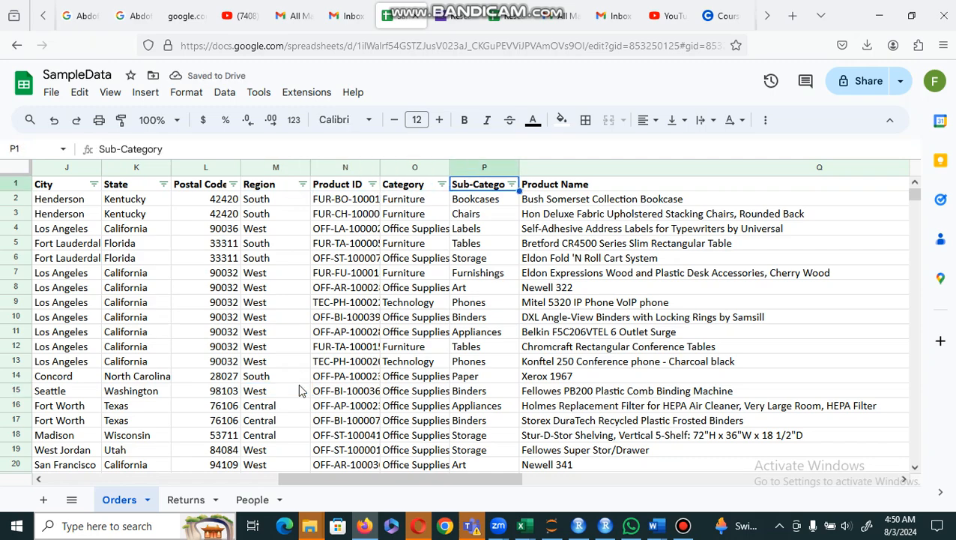
pyautogui.press('Right')
pyautogui.press('Right')
pyautogui.press('Right')
pyautogui.press('Right')
pyautogui.press('Right')
pyautogui.press('Right')
pyautogui.press('Right')
pyautogui.press('Right')
pyautogui.press('Right')
pyautogui.press('Right')
pyautogui.press('Right')
pyautogui.press('Right')
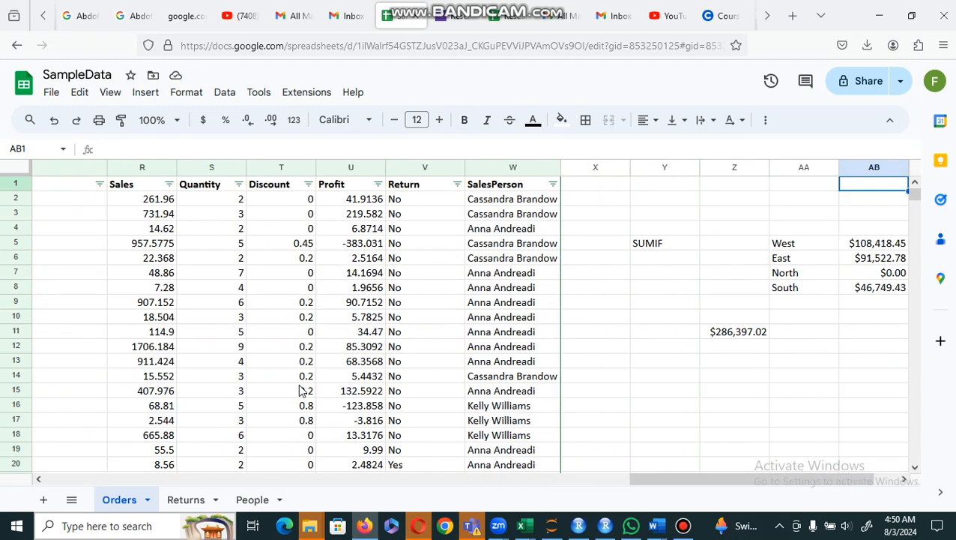
pyautogui.press('Right')
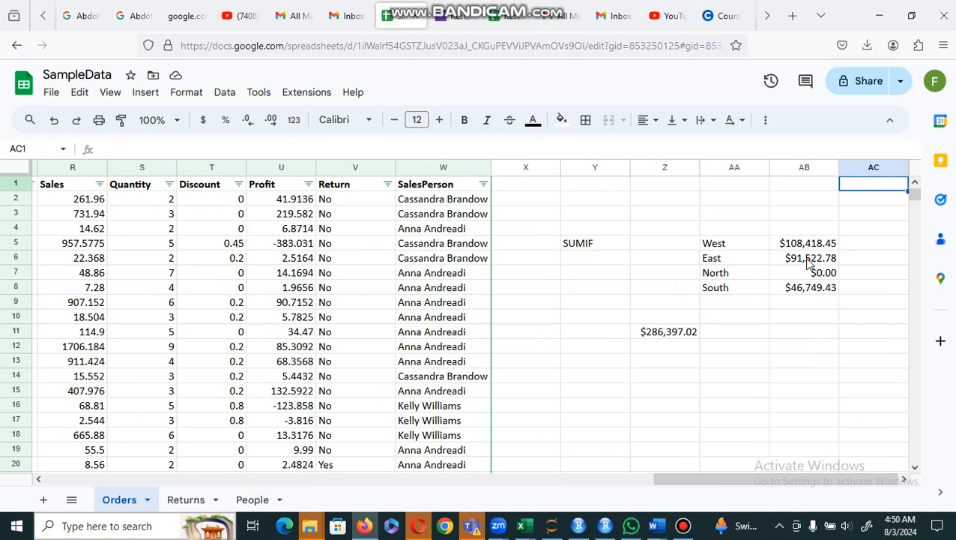
pyautogui.click(800, 299)
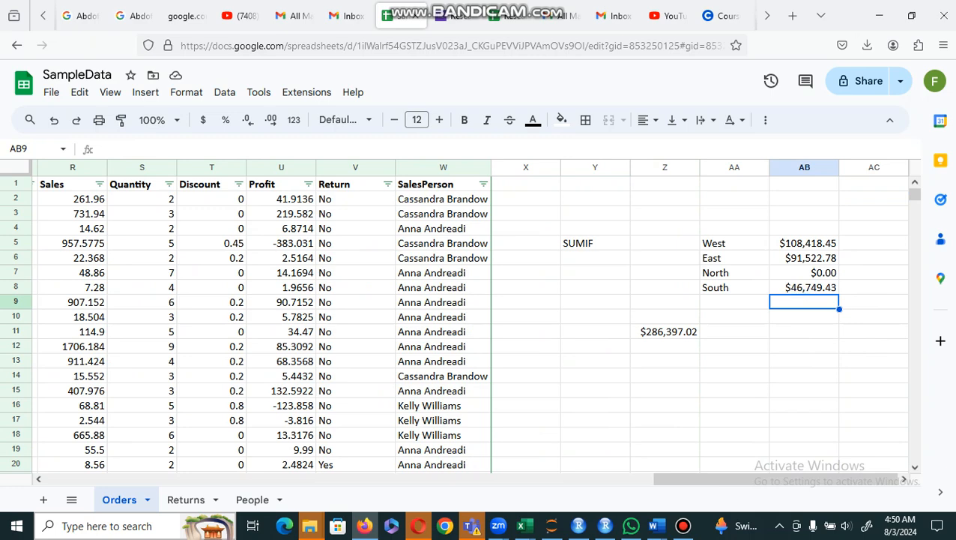
pyautogui.write('=sum')
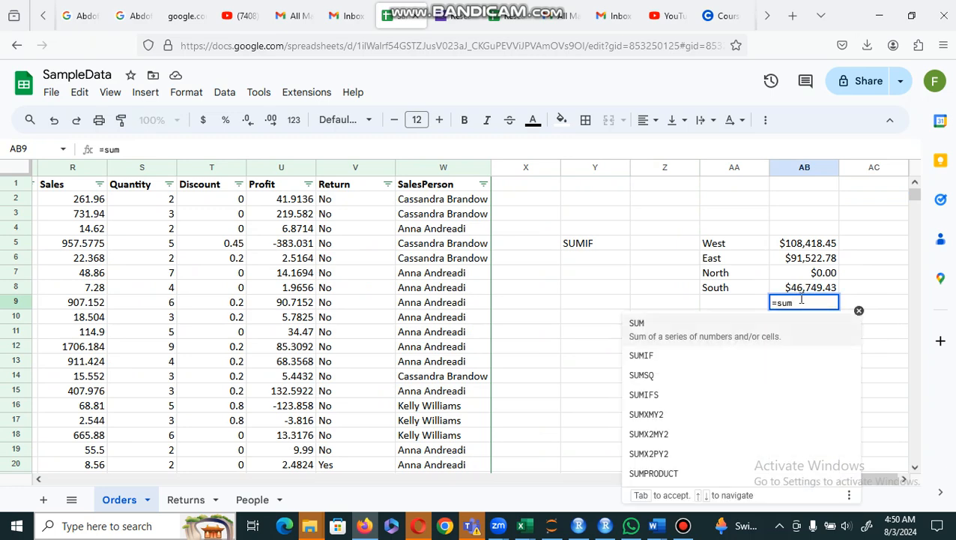
pyautogui.press('Tab')
pyautogui.click(766, 333)
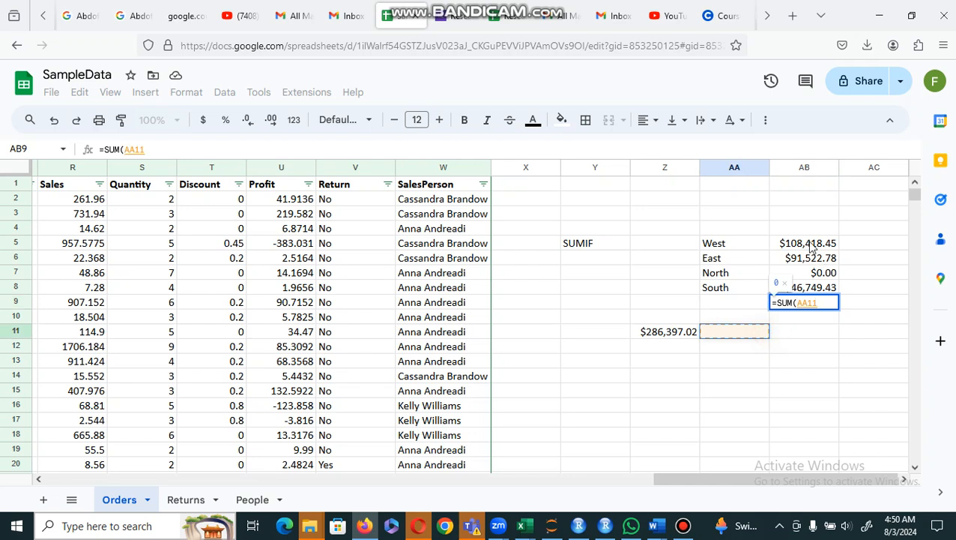
pyautogui.moveTo(809, 244); pyautogui.dragTo(811, 283)
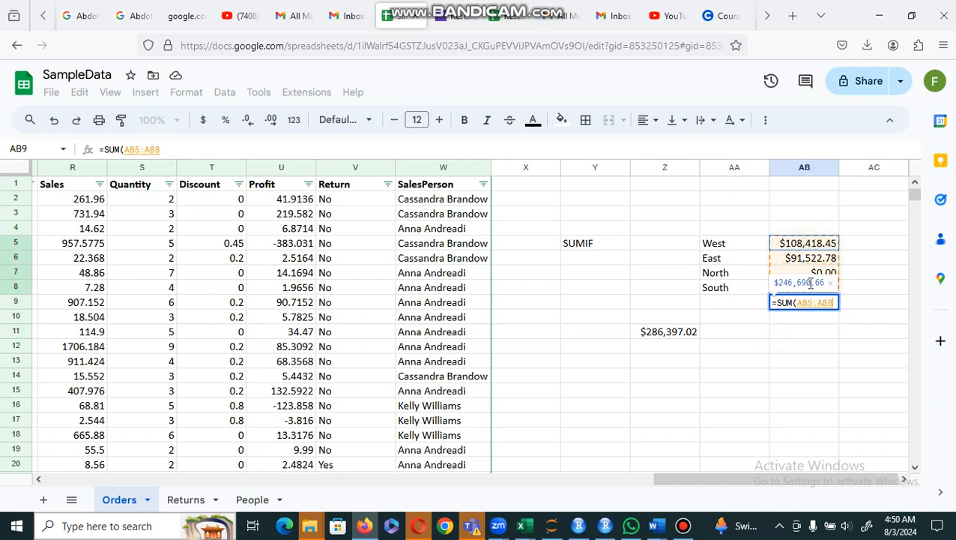
pyautogui.press('Return')
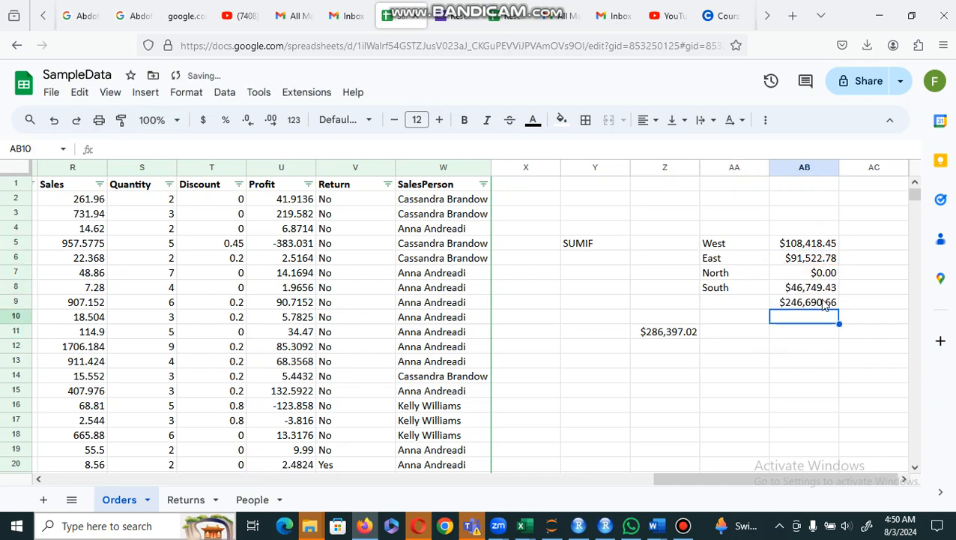
pyautogui.click(808, 305)
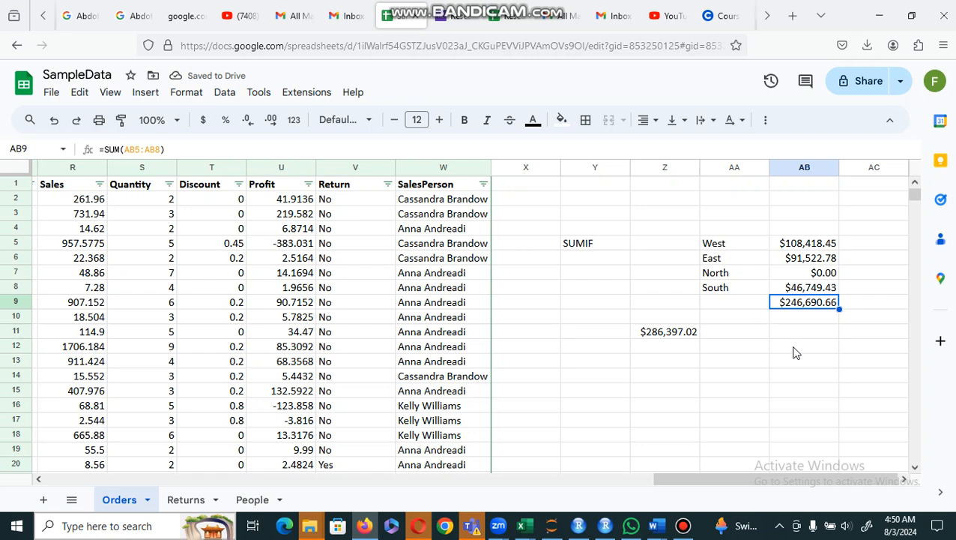
# Check the Profit sum range in Z11 against the table's last row and compare it with the West SUMIF ranges in AB5.
pyautogui.doubleClick(662, 333)
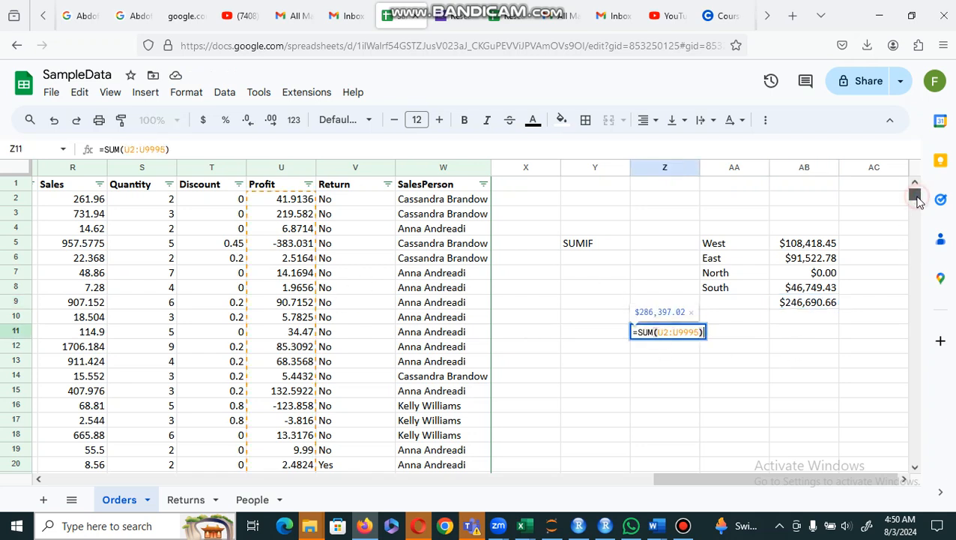
pyautogui.moveTo(918, 206); pyautogui.dragTo(885, 470)
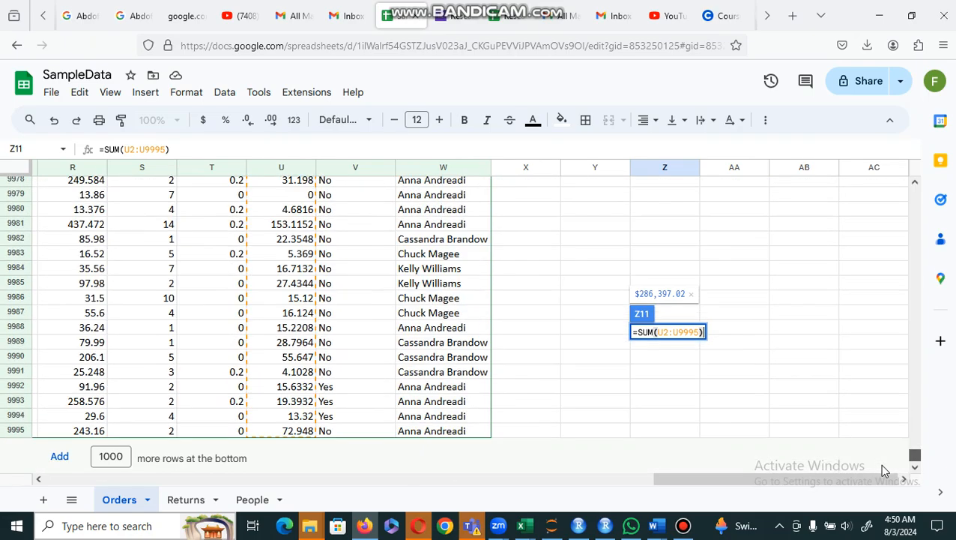
pyautogui.moveTo(902, 422); pyautogui.dragTo(937, 183)
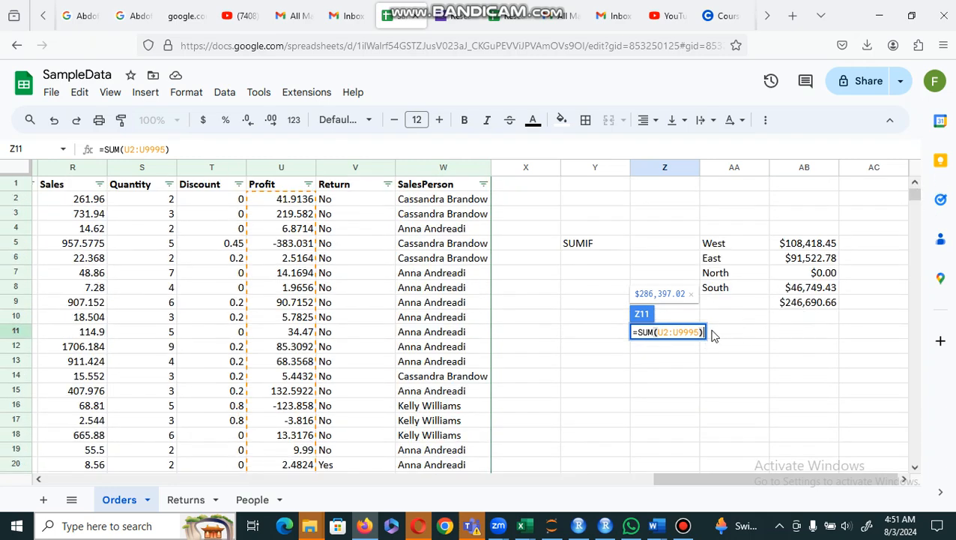
pyautogui.press('Return')
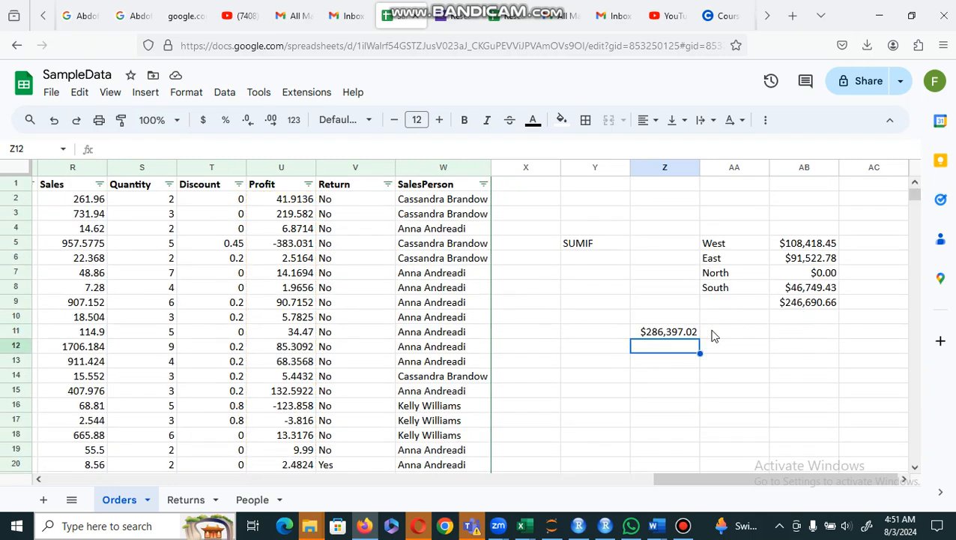
pyautogui.click(809, 246)
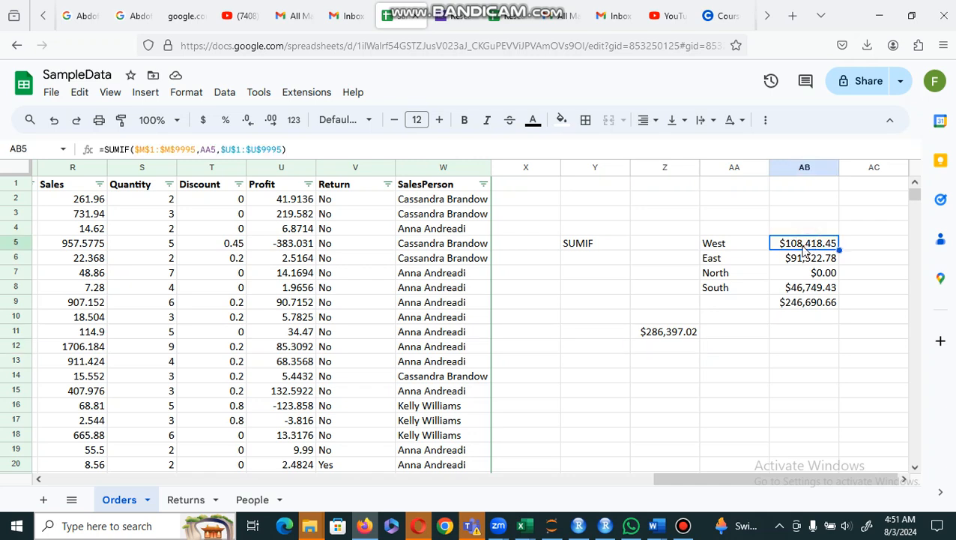
pyautogui.click(669, 335)
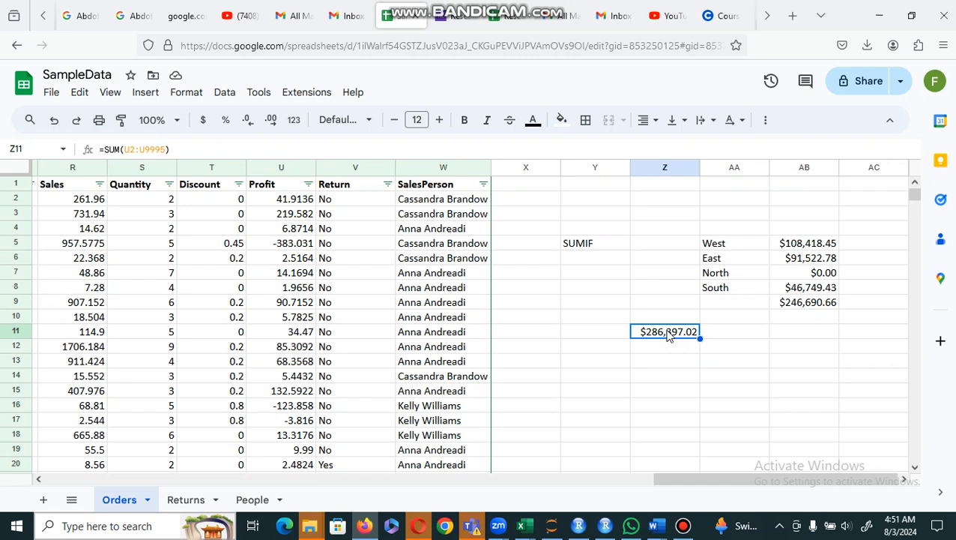
pyautogui.click(803, 246)
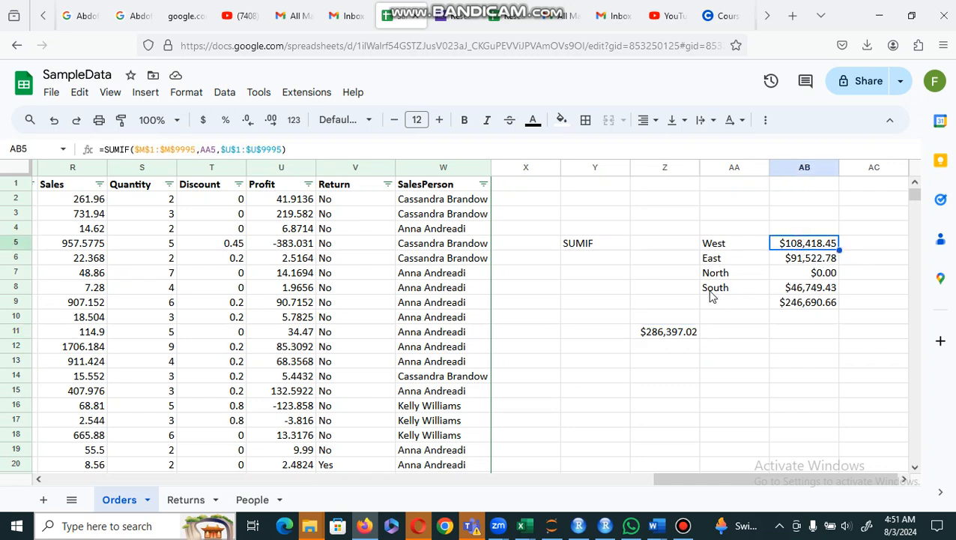
# Change the Profit sum in Z11 to =SUM(U1:U9995) so its range starts at row 1 like the SUMIF ranges.
pyautogui.click(664, 332)
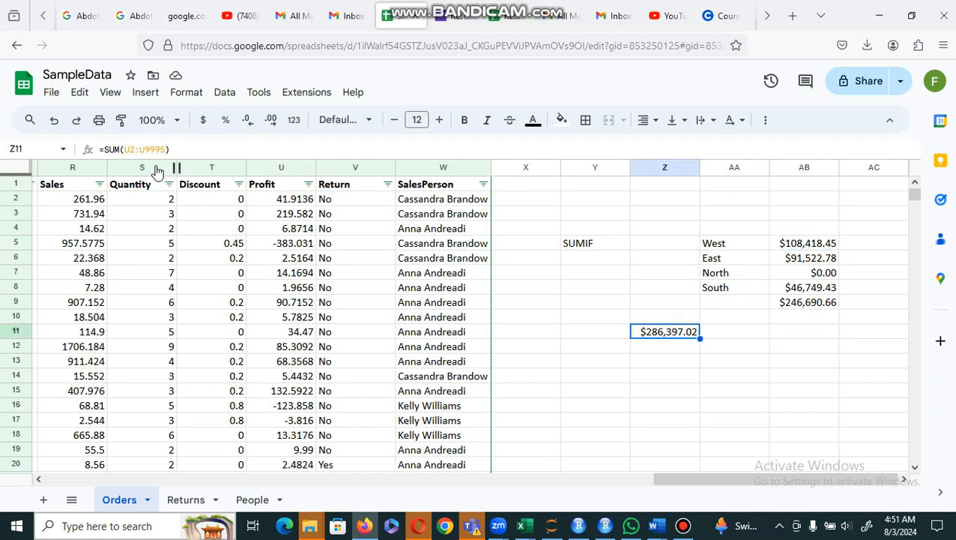
pyautogui.click(131, 150)
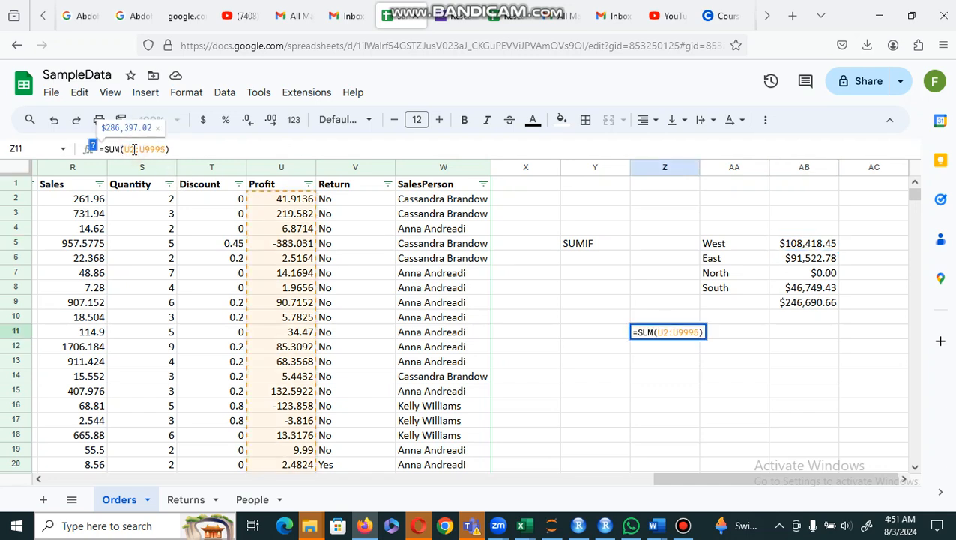
pyautogui.press('Return')
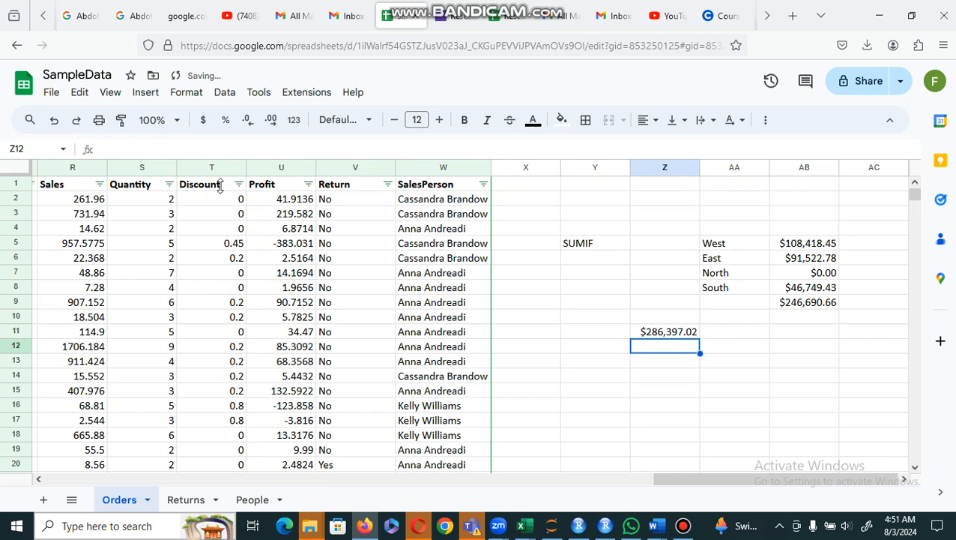
# Clear the overall Profit total from Z11 and select the West SUMIF formula in AB5.
pyautogui.click(663, 337)
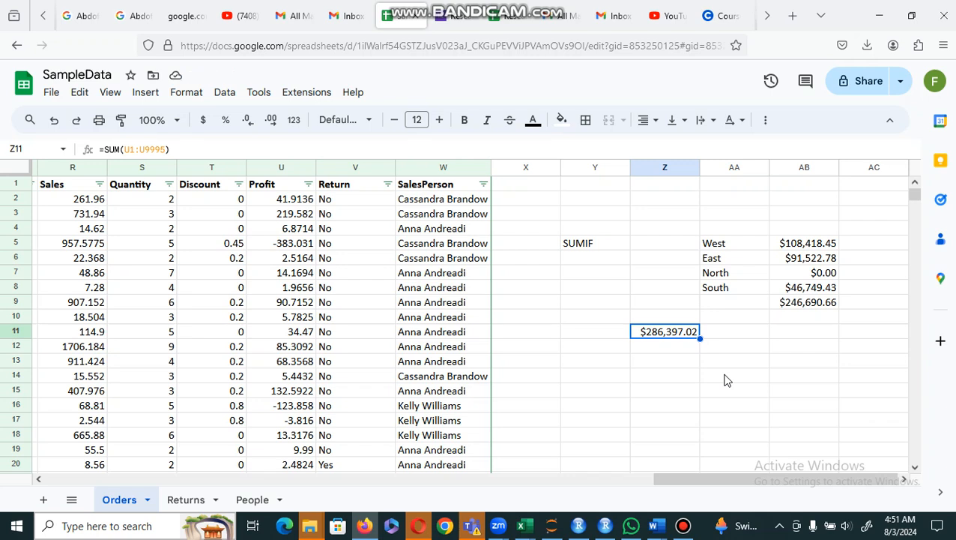
pyautogui.press('Delete')
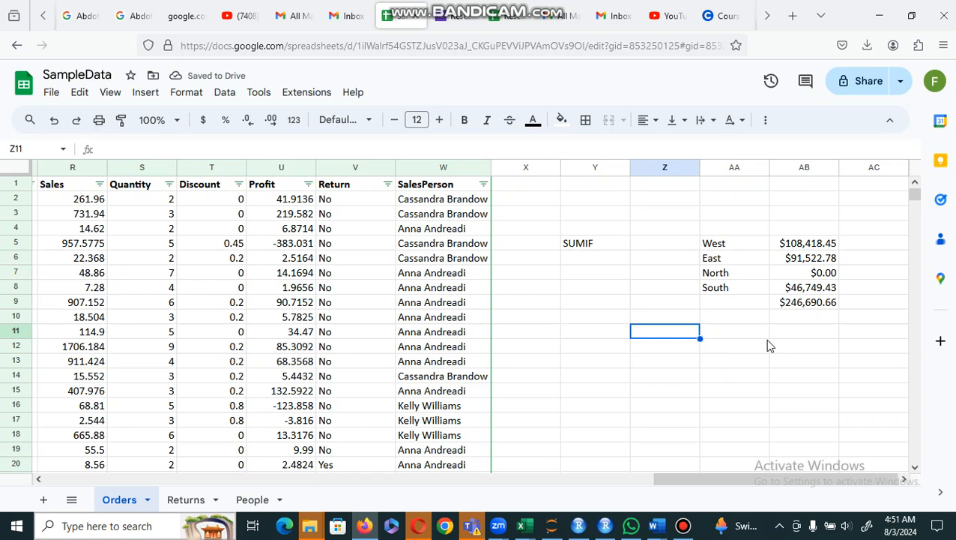
pyautogui.click(799, 247)
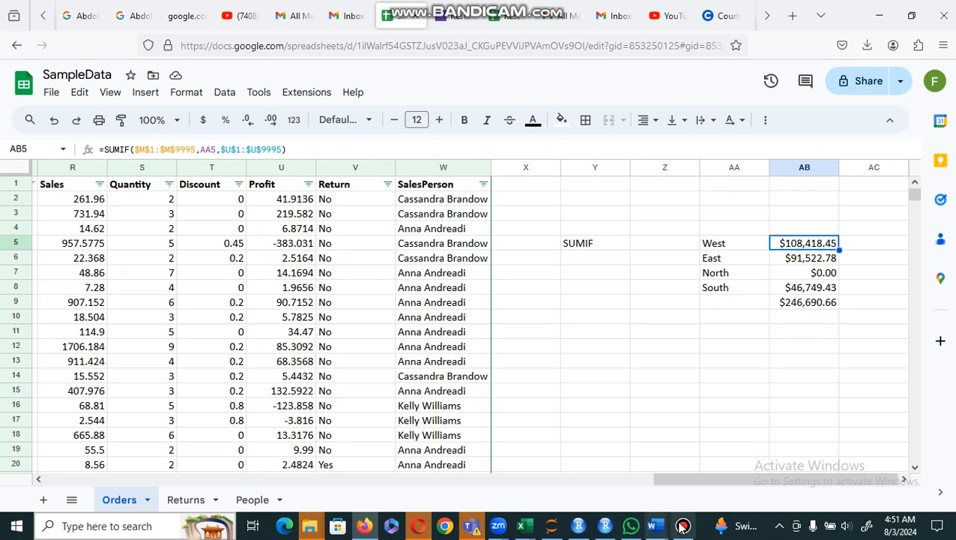
pyautogui.moveTo(682, 524)
pyautogui.click(667, 486)
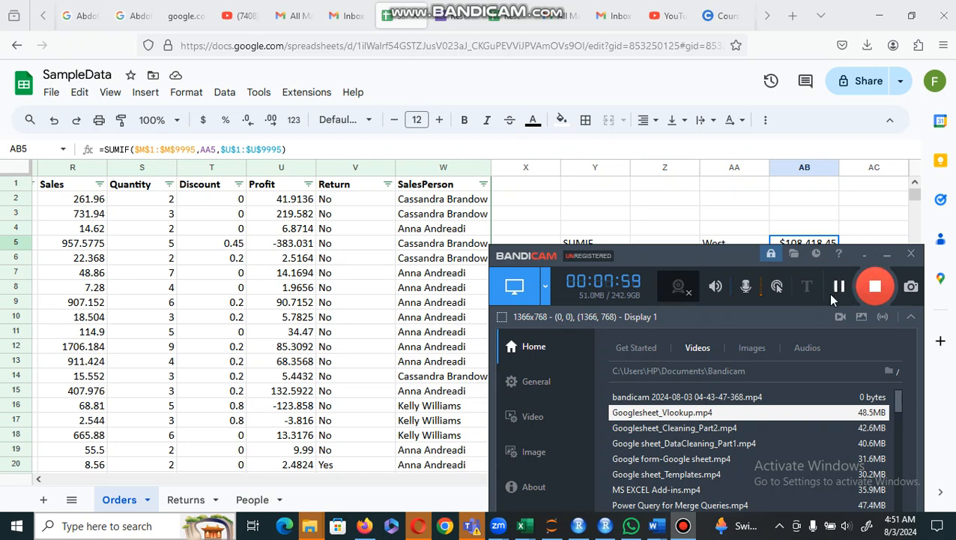
pyautogui.click(839, 292)
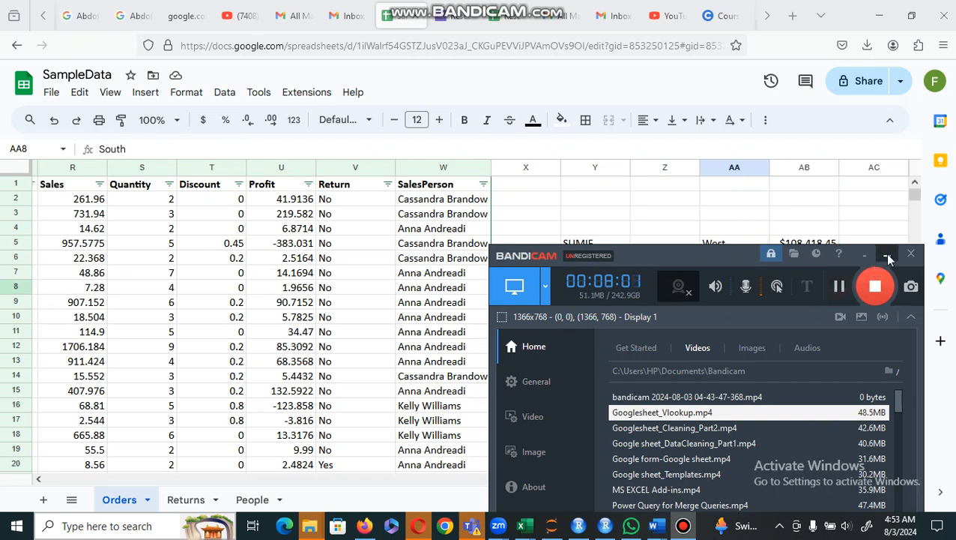
pyautogui.click(888, 258)
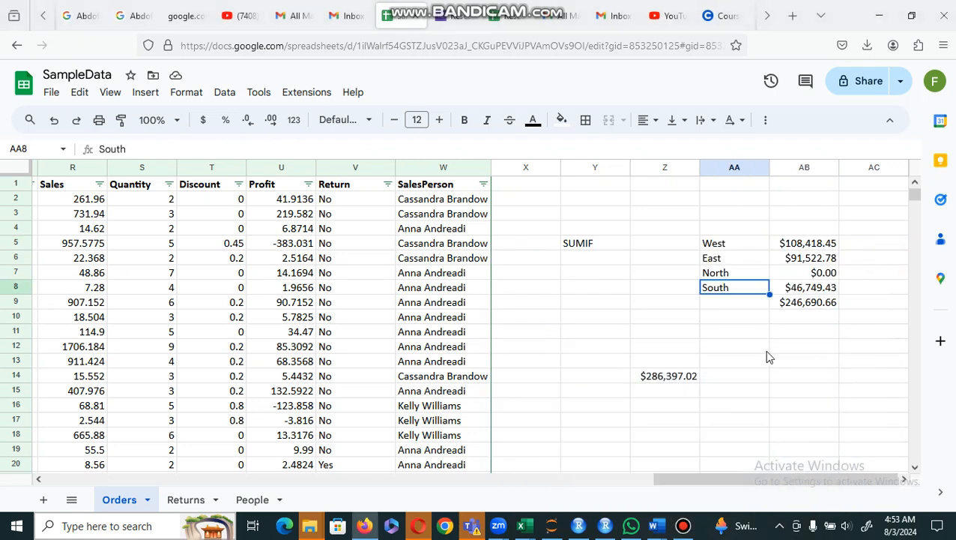
# Compare the North label in AA7 with the names in Region column M, including Central in M16, and return to the regional totals.
pyautogui.click(745, 278)
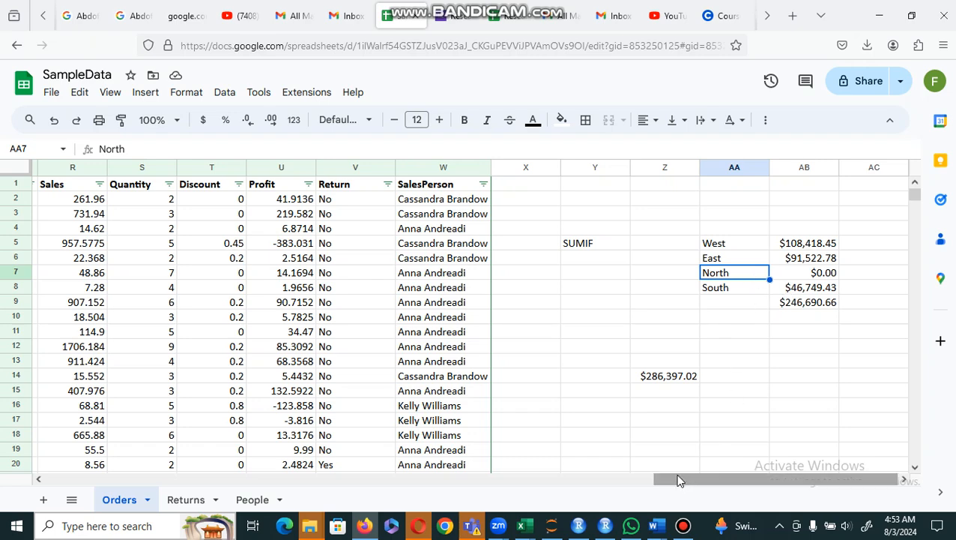
pyautogui.moveTo(679, 479); pyautogui.dragTo(285, 498)
pyautogui.click(325, 409)
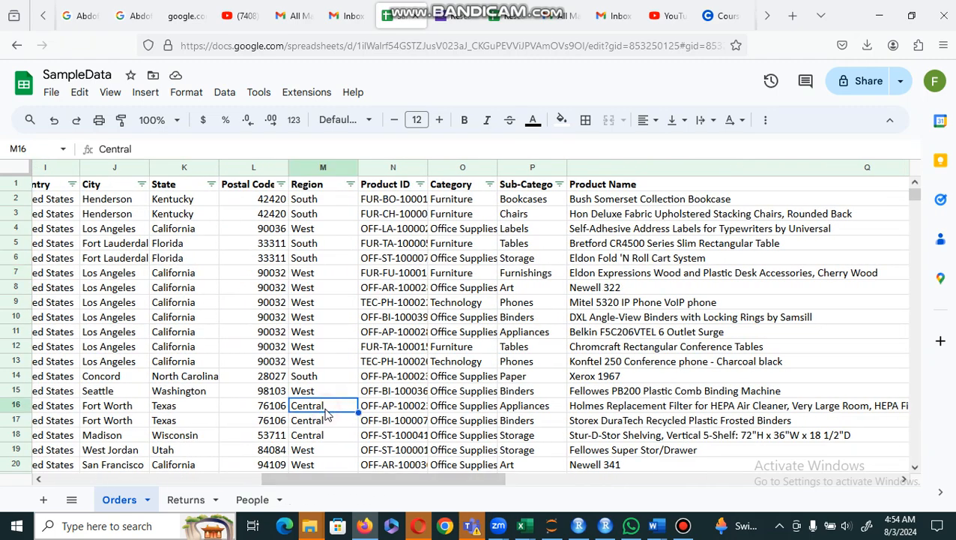
pyautogui.press('Right')
pyautogui.press('Right')
pyautogui.press('Right')
pyautogui.press('Right')
pyautogui.press('Right')
pyautogui.press('Right')
pyautogui.press('Right')
pyautogui.press('Right')
pyautogui.press('Right')
pyautogui.press('Right')
pyautogui.press('Right')
pyautogui.press('Right')
pyautogui.press('Right')
pyautogui.press('Right')
pyautogui.press('Right')
pyautogui.press('Right')
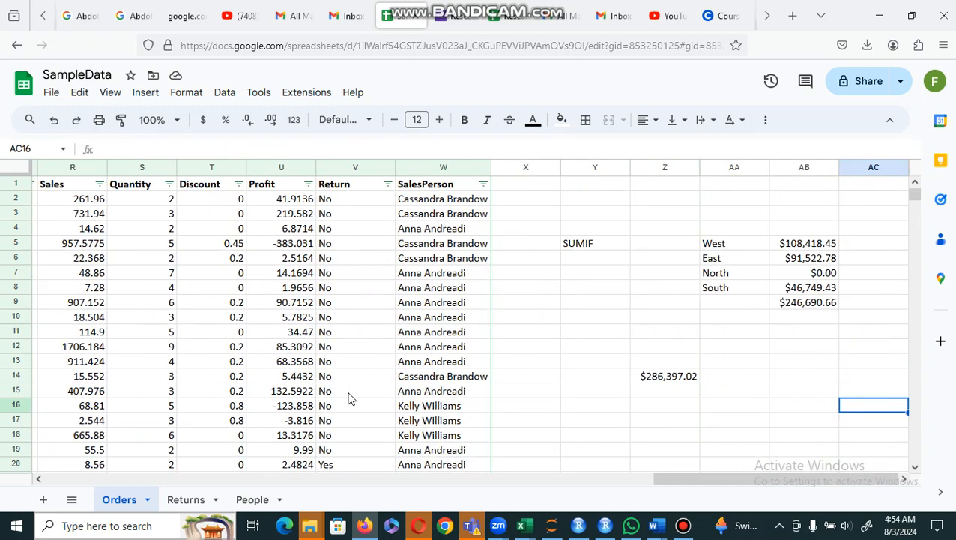
# Replace the North label in AA7 with Central.
pyautogui.click(731, 275)
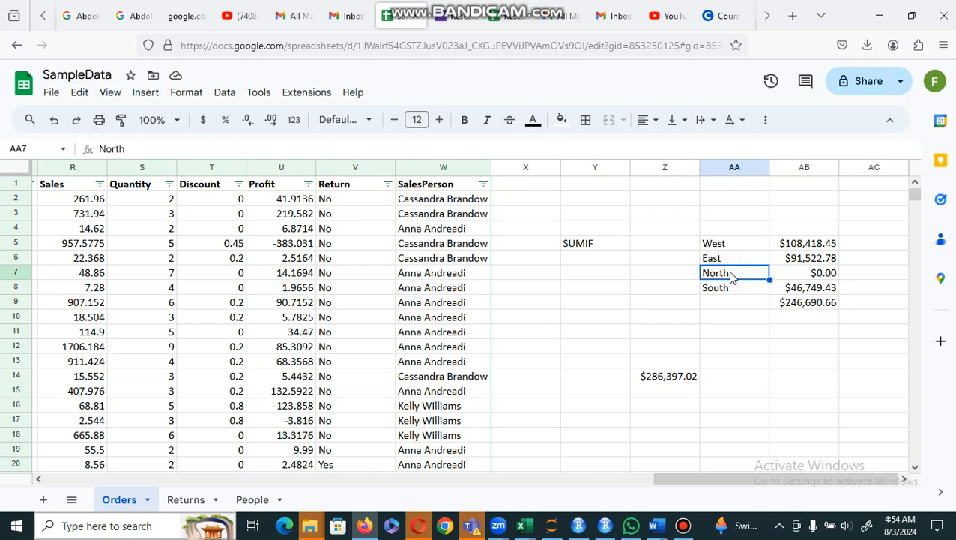
pyautogui.write('Cen')
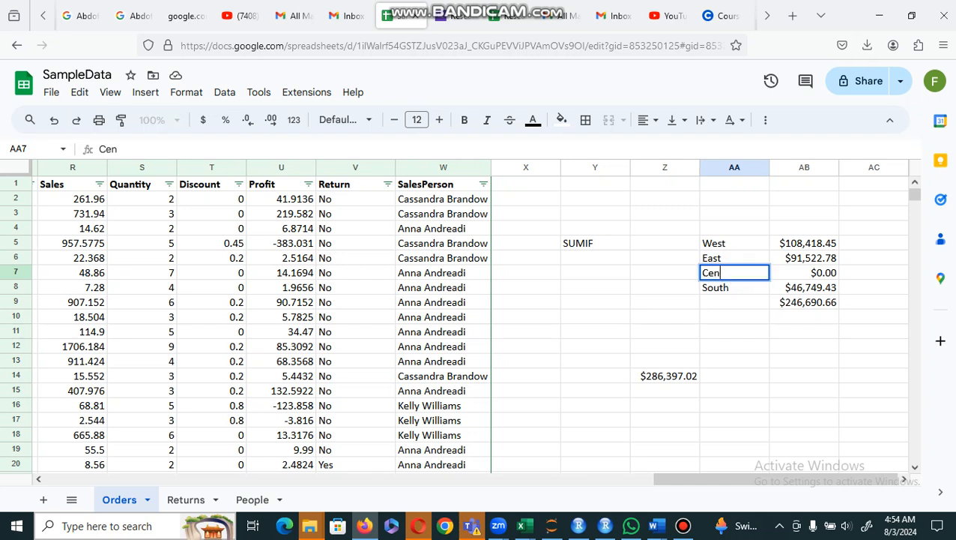
pyautogui.write('tral')
pyautogui.press('Return')
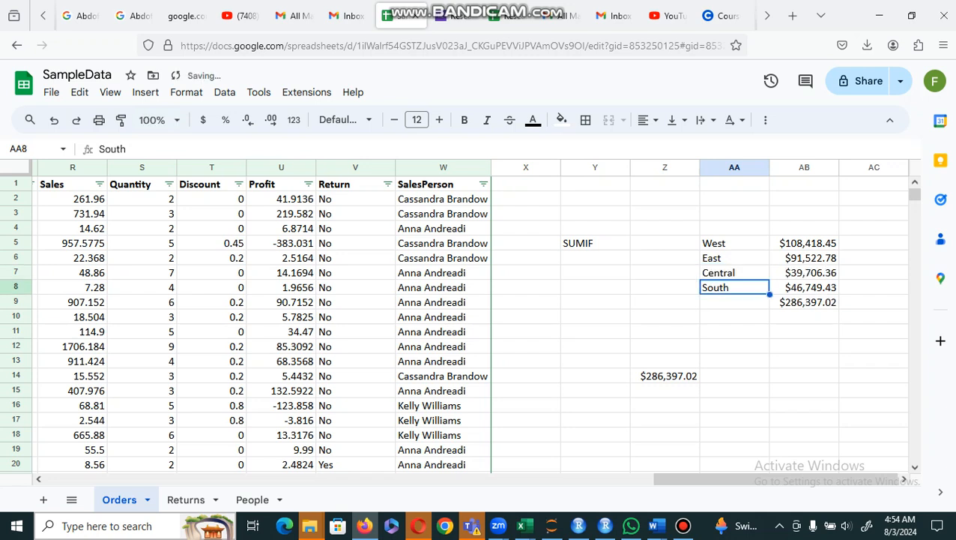
# Make the regional total in AB9 bold with a yellow fill and compare it with the overall Profit sum in Z14.
pyautogui.click(803, 301)
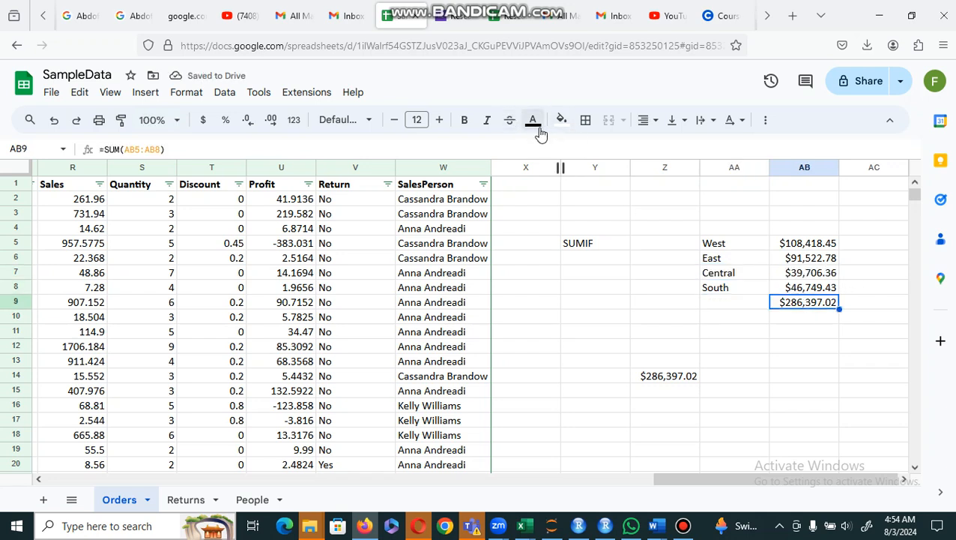
pyautogui.click(562, 132)
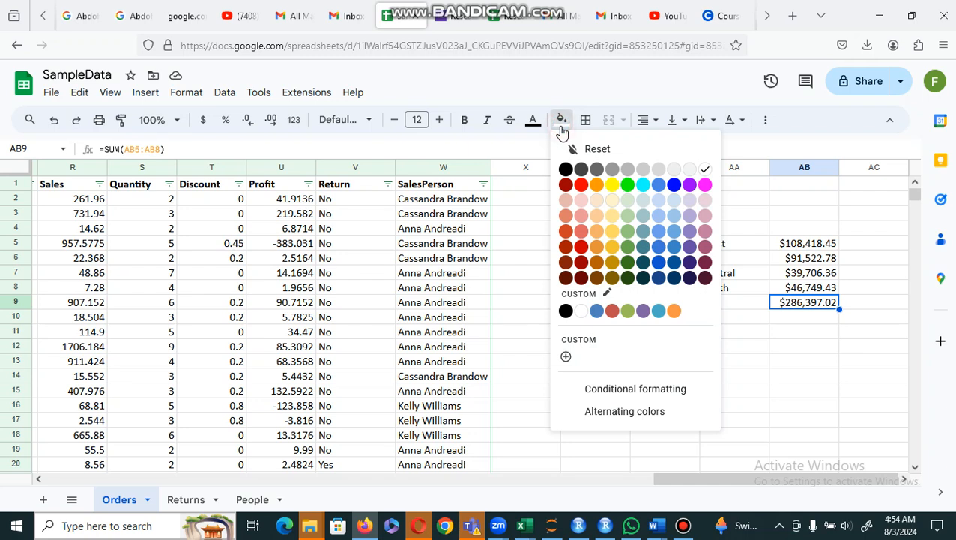
pyautogui.click(612, 188)
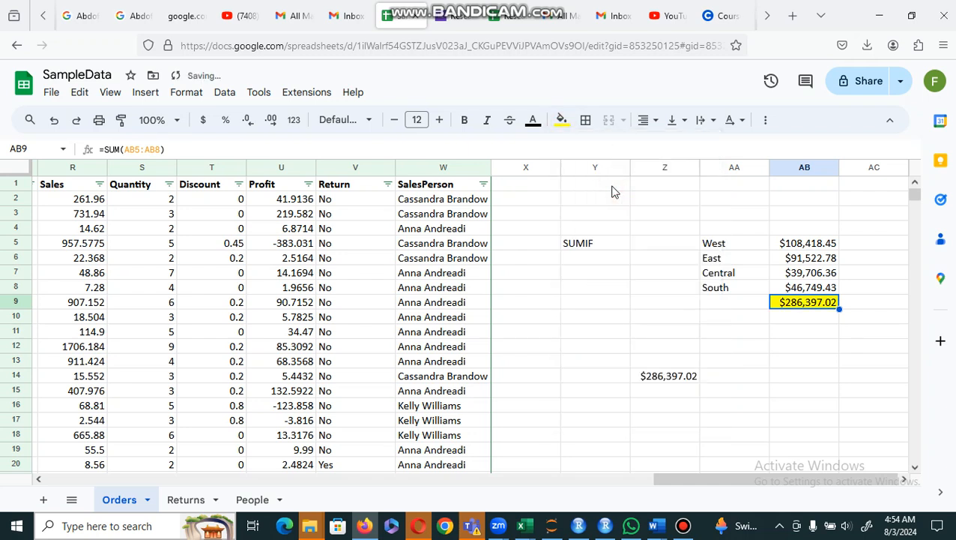
pyautogui.click(463, 125)
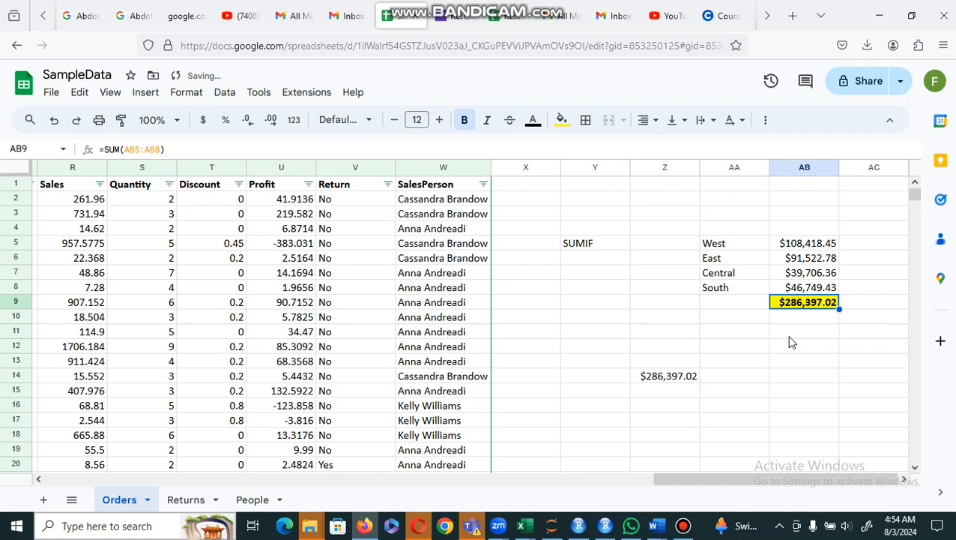
pyautogui.click(679, 382)
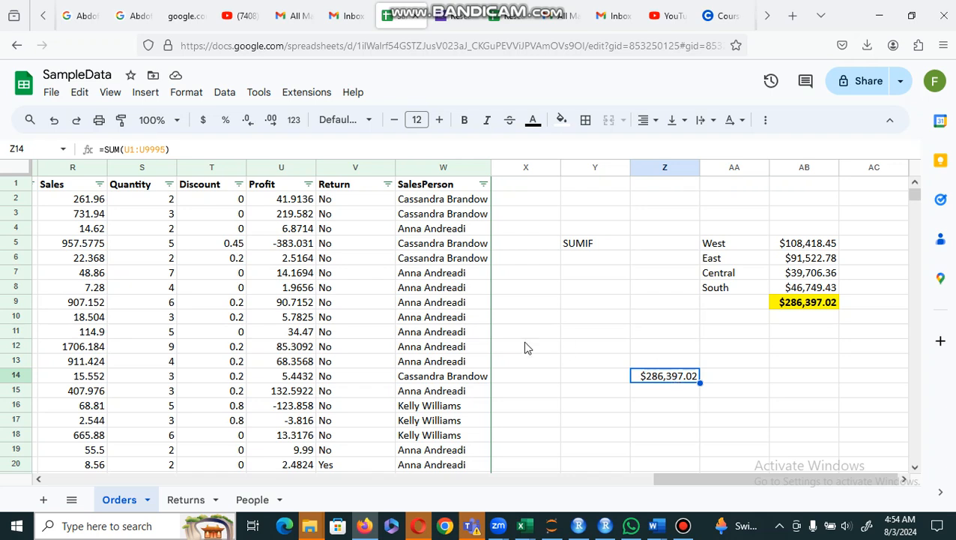
pyautogui.click(820, 306)
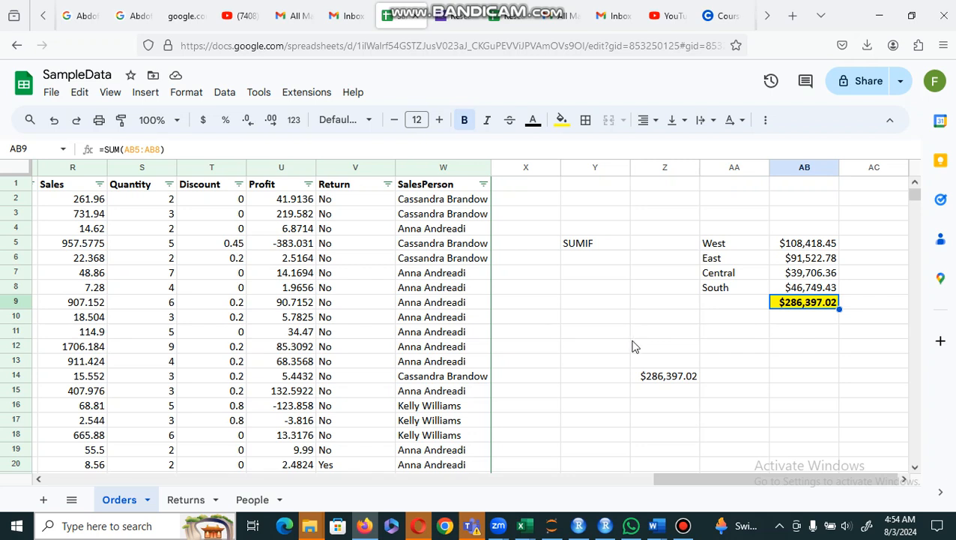
# Enter the label SUMIFS in Y11 below the SUMIF section.
pyautogui.click(604, 337)
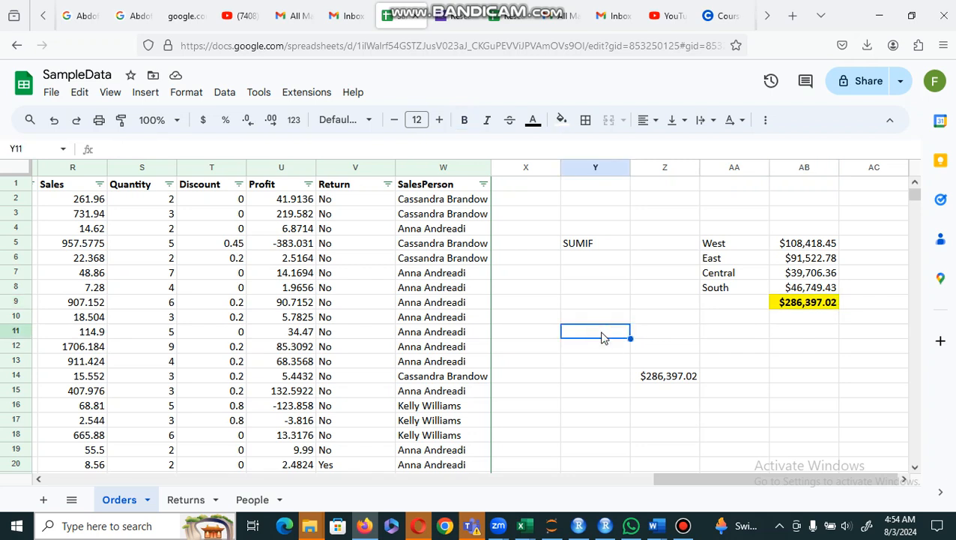
pyautogui.write('SU')
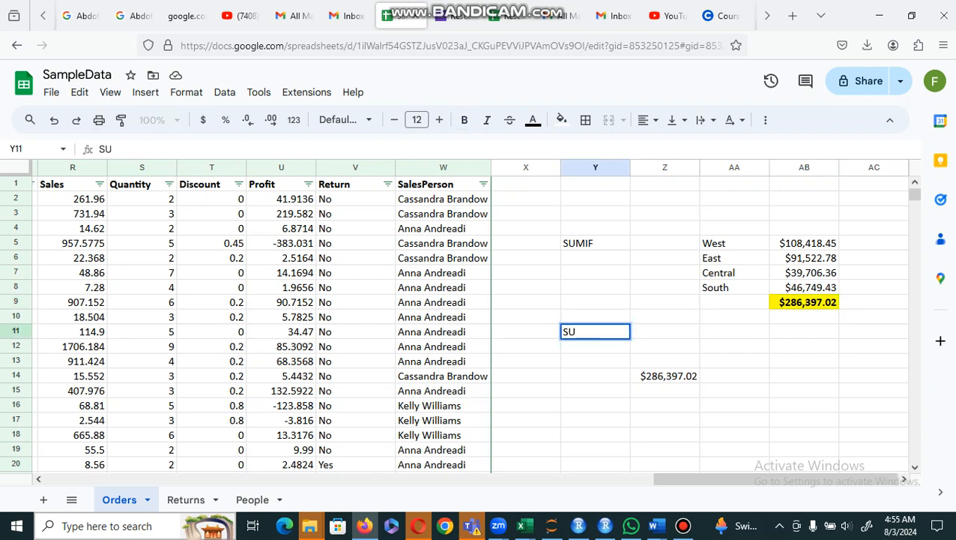
pyautogui.write('MIFS')
# Begin a SUMIFS formula in Z11, beside the SUMIFS label, with its arguments still empty.
pyautogui.click(662, 340)
pyautogui.write('=')
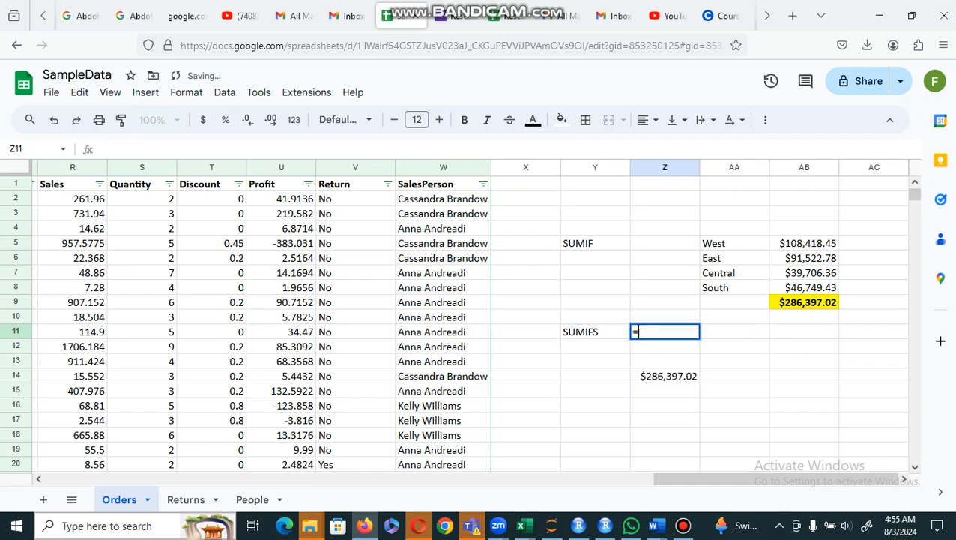
pyautogui.write('as')
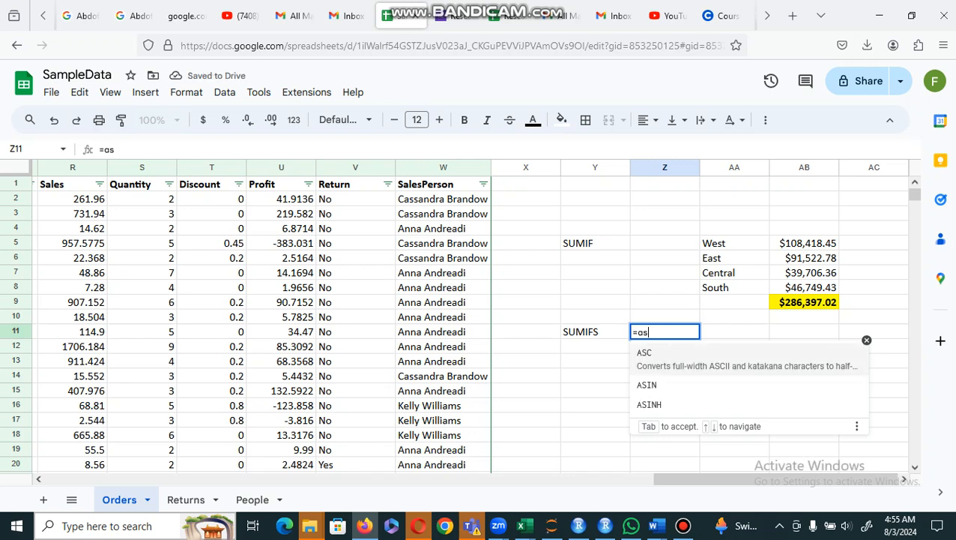
pyautogui.press('BackSpace')
pyautogui.write('sumi')
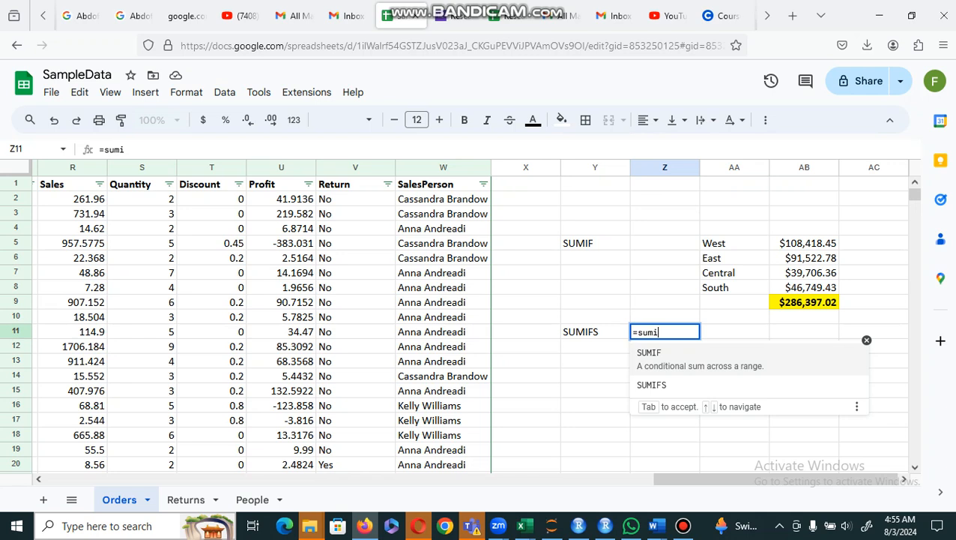
pyautogui.write('fs')
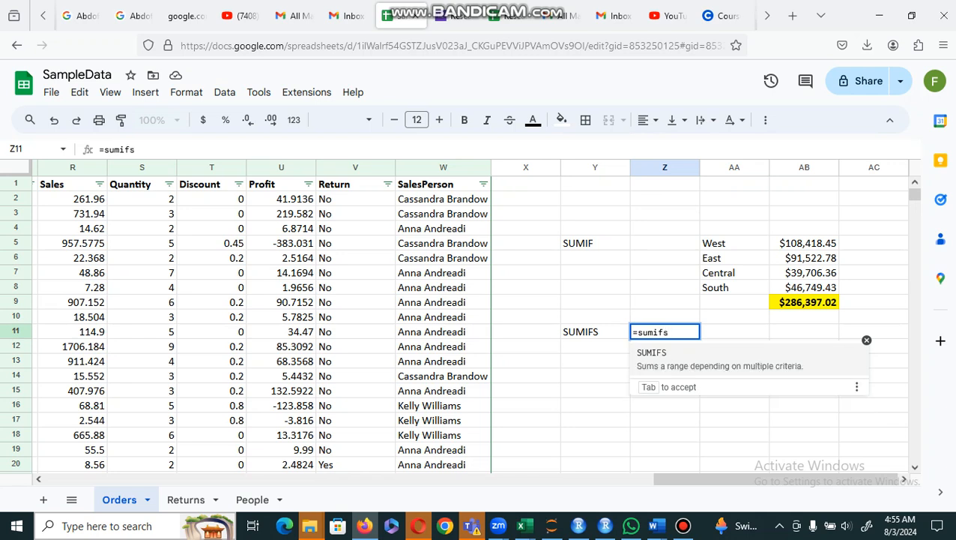
pyautogui.write('(')
pyautogui.click(688, 364)
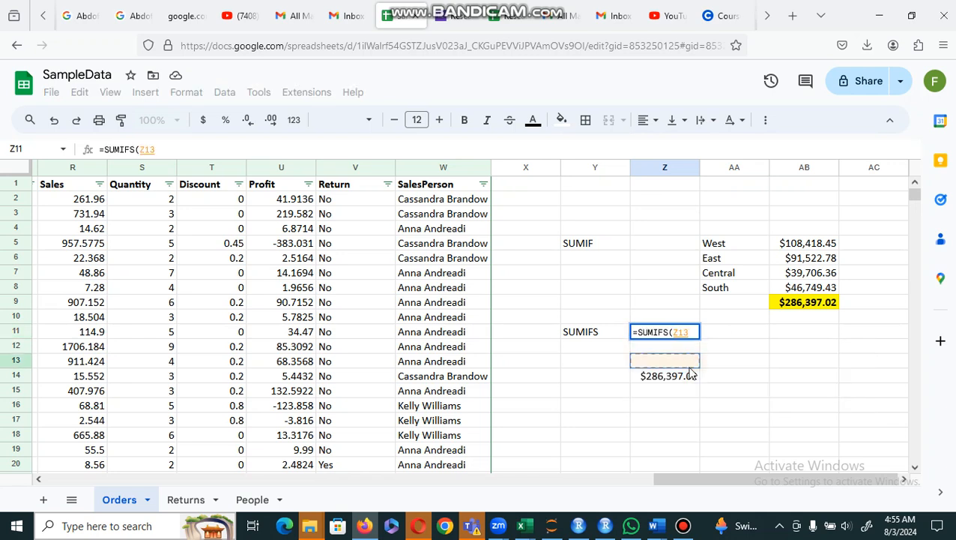
pyautogui.press('BackSpace')
pyautogui.press('BackSpace')
pyautogui.press('BackSpace')
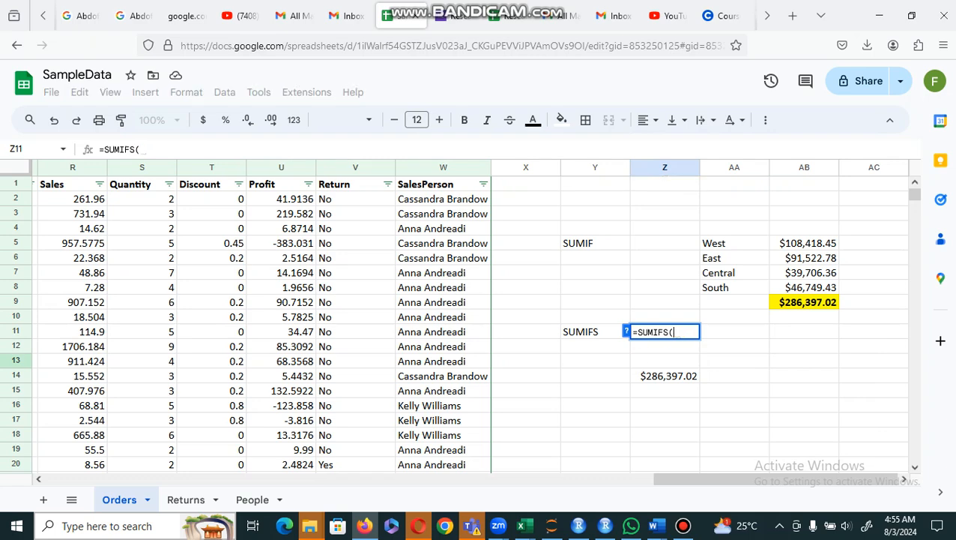
# Show the SUMIFS argument help and set the Profit range U2:U9995 as the formula's sum range in Z11.
pyautogui.click(628, 331)
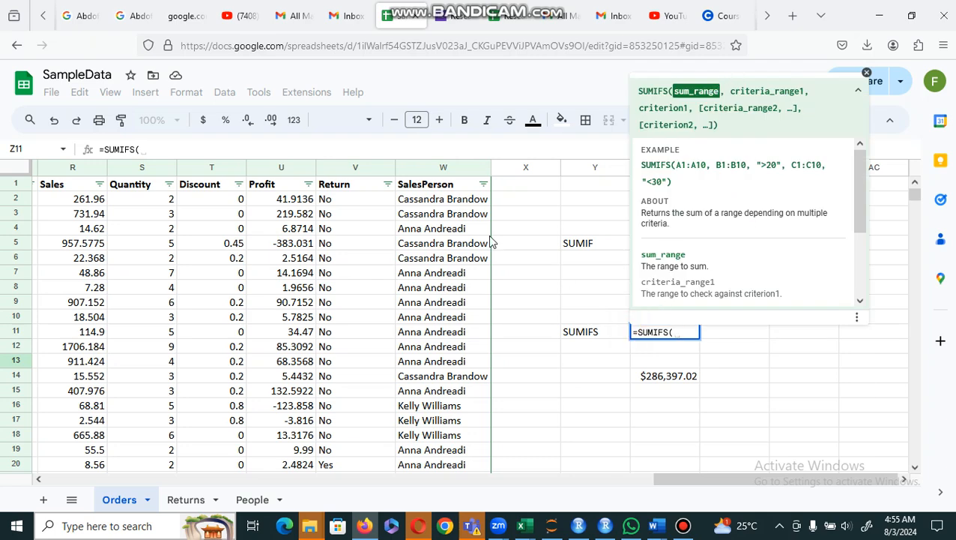
pyautogui.click(285, 200)
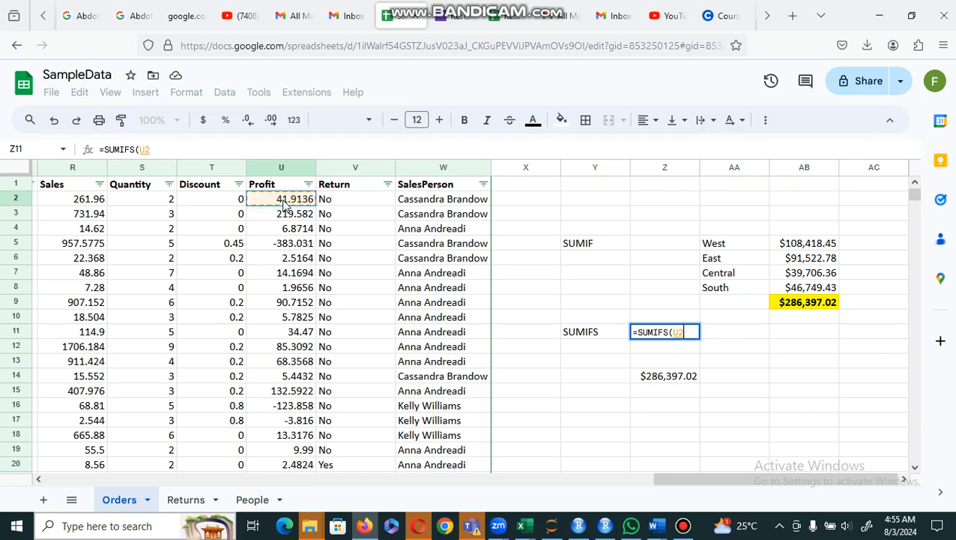
pyautogui.hotkey('ctrl', 'shift', 'Down')
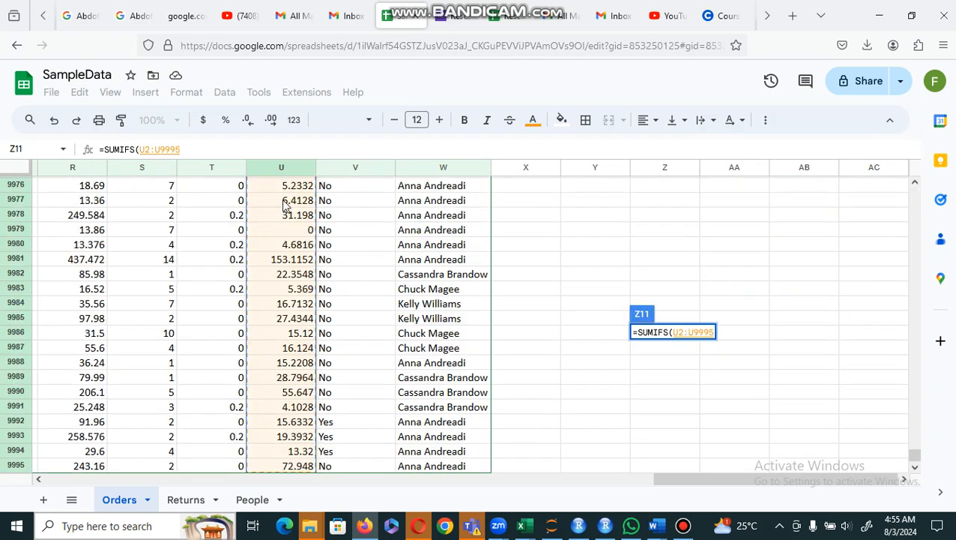
pyautogui.write(',')
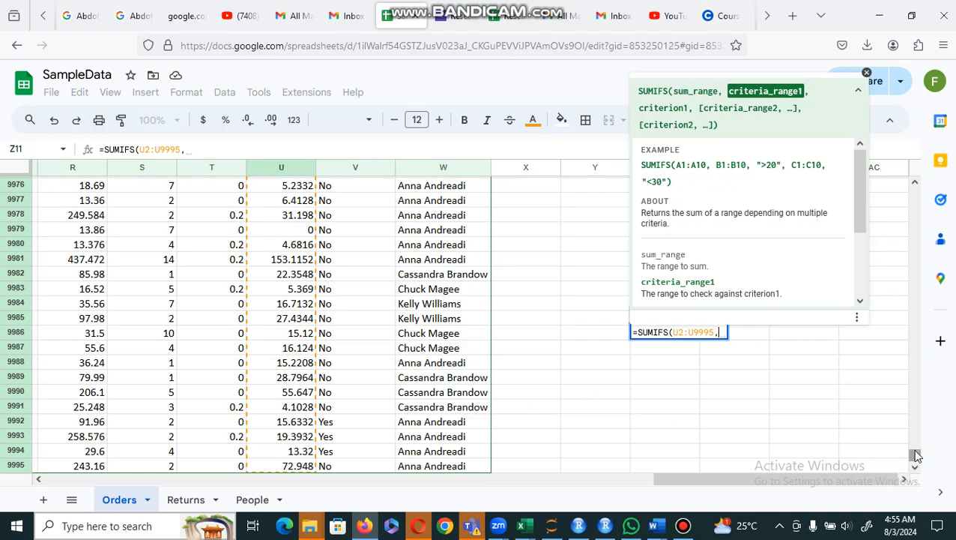
pyautogui.moveTo(916, 455); pyautogui.dragTo(913, 193)
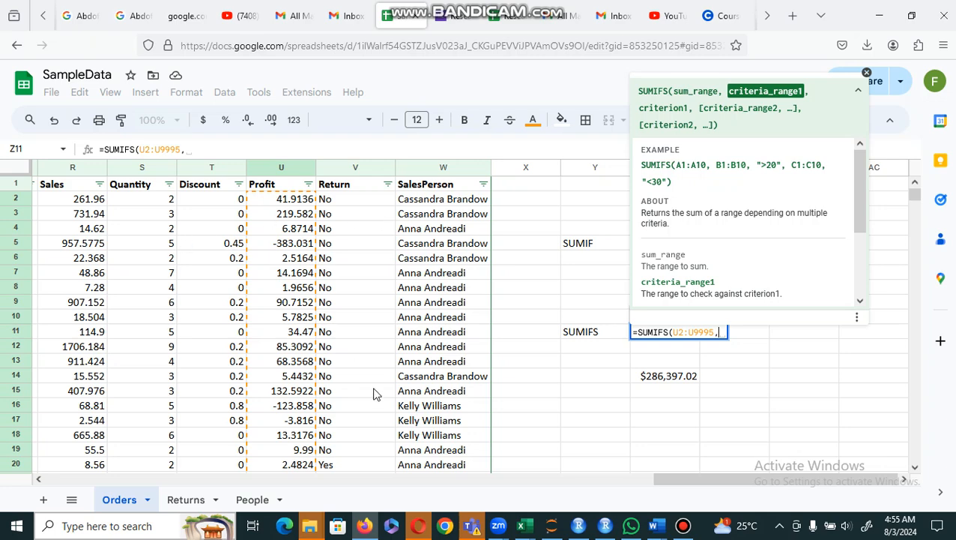